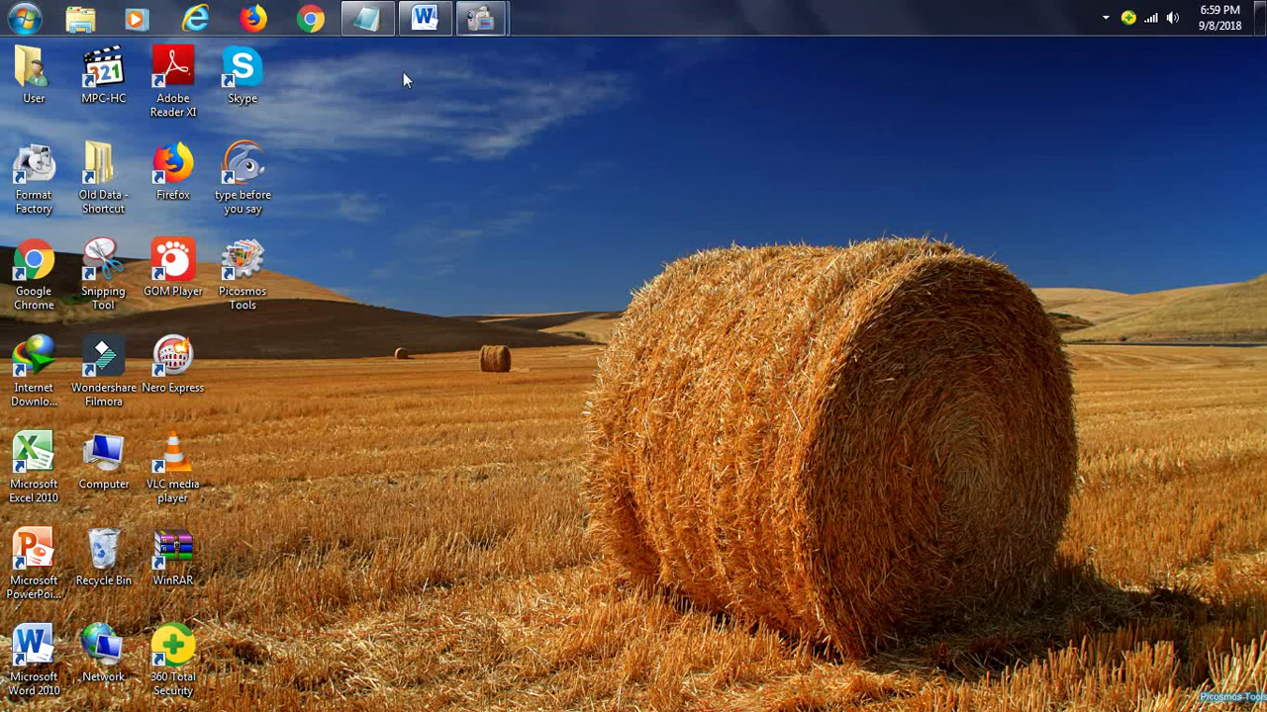
In a new Notepad note, type the greeting and 'today i am going to show you how to write paragraph on ms word by formula'
{"action": "left_click", "coordinate": [368, 18]}
{"action": "type", "text": "assalam u alaikum viewers "}
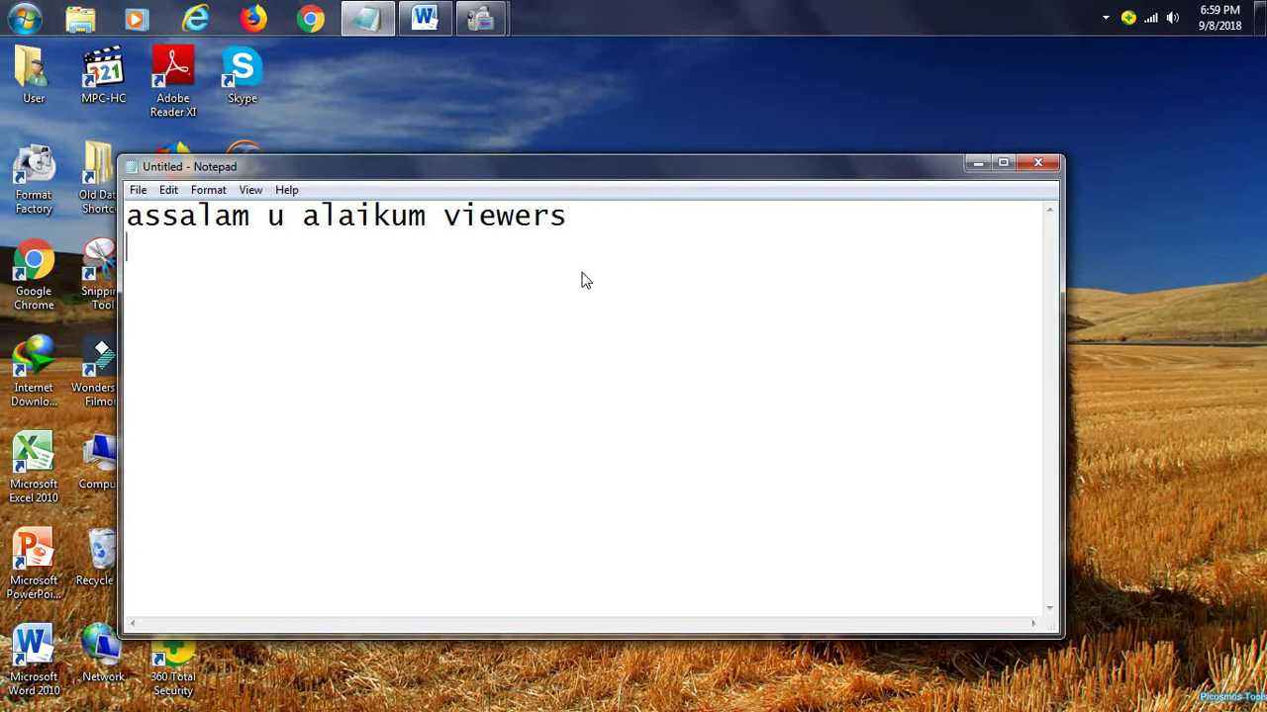
{"action": "type", "text": "tod"}
{"action": "type", "text": "ay ia"}
{"action": "key", "text": "BackSpace"}
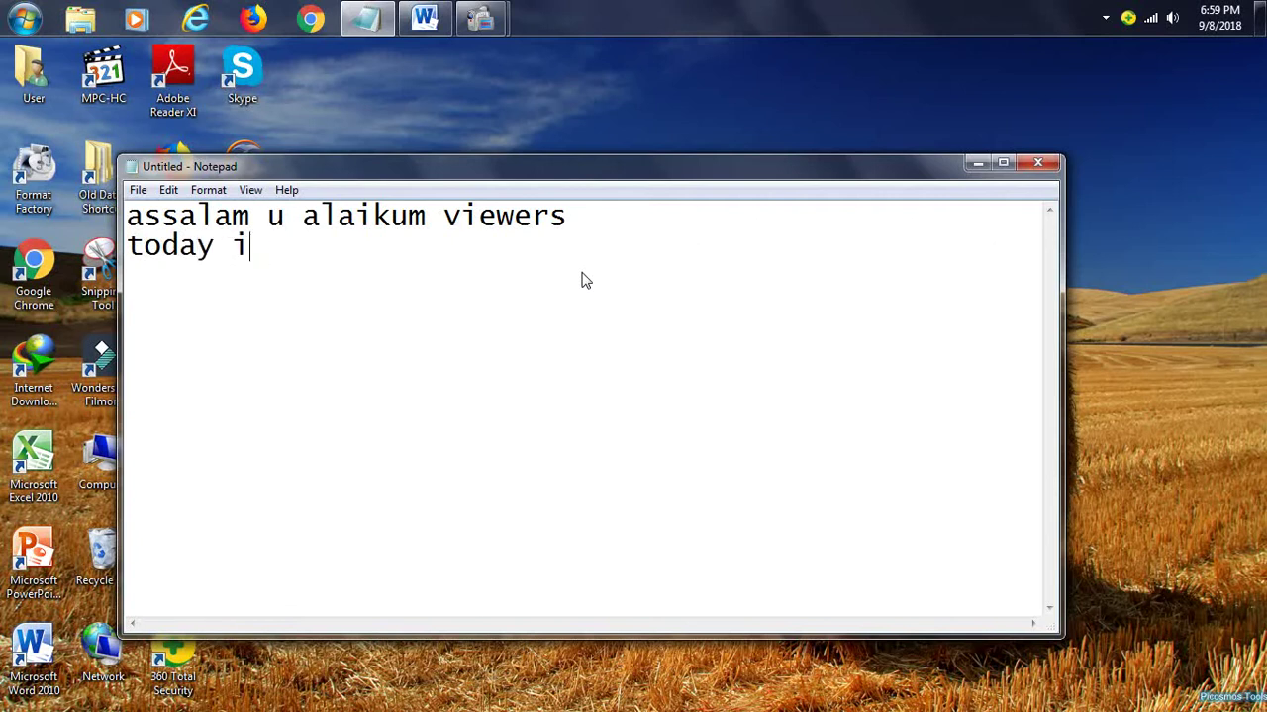
{"action": "type", "text": "am going to show you hoe"}
{"action": "key", "text": "BackSpace"}
{"action": "type", "text": "w to "}
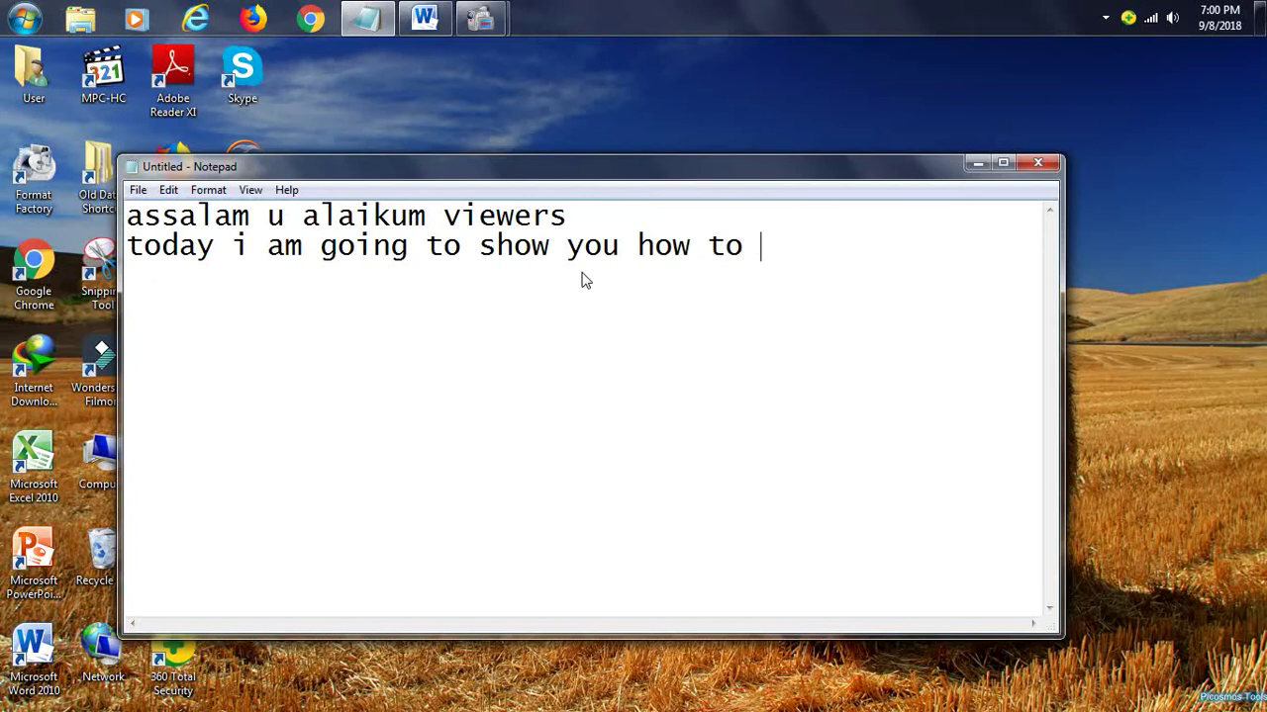
{"action": "type", "text": "wri"}
{"action": "type", "text": "te paragrap"}
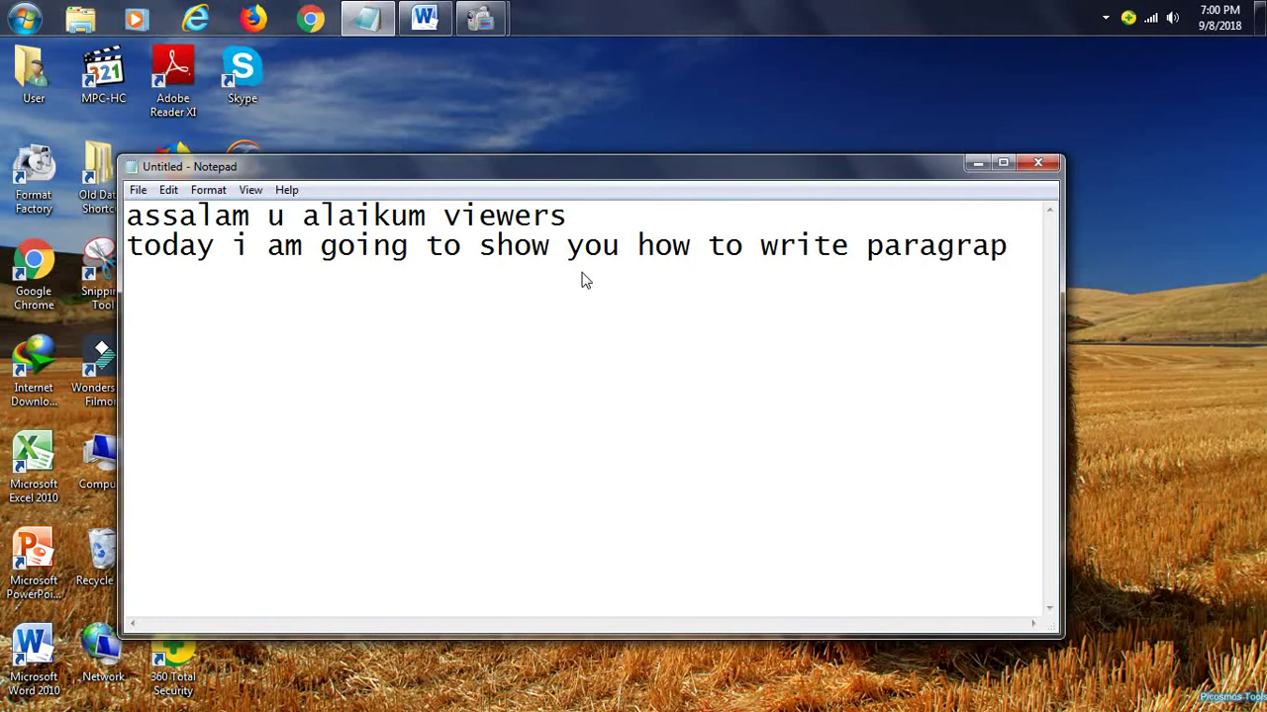
{"action": "type", "text": "h o"}
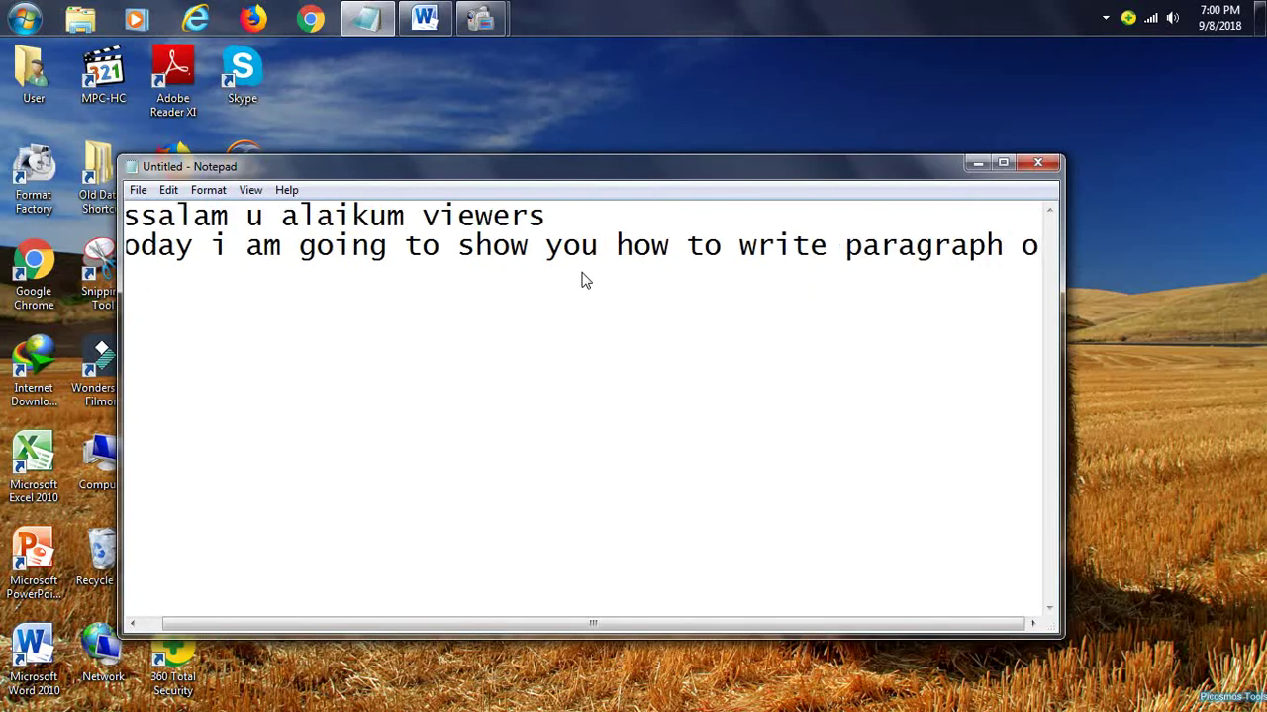
{"action": "type", "text": "n ms word "}
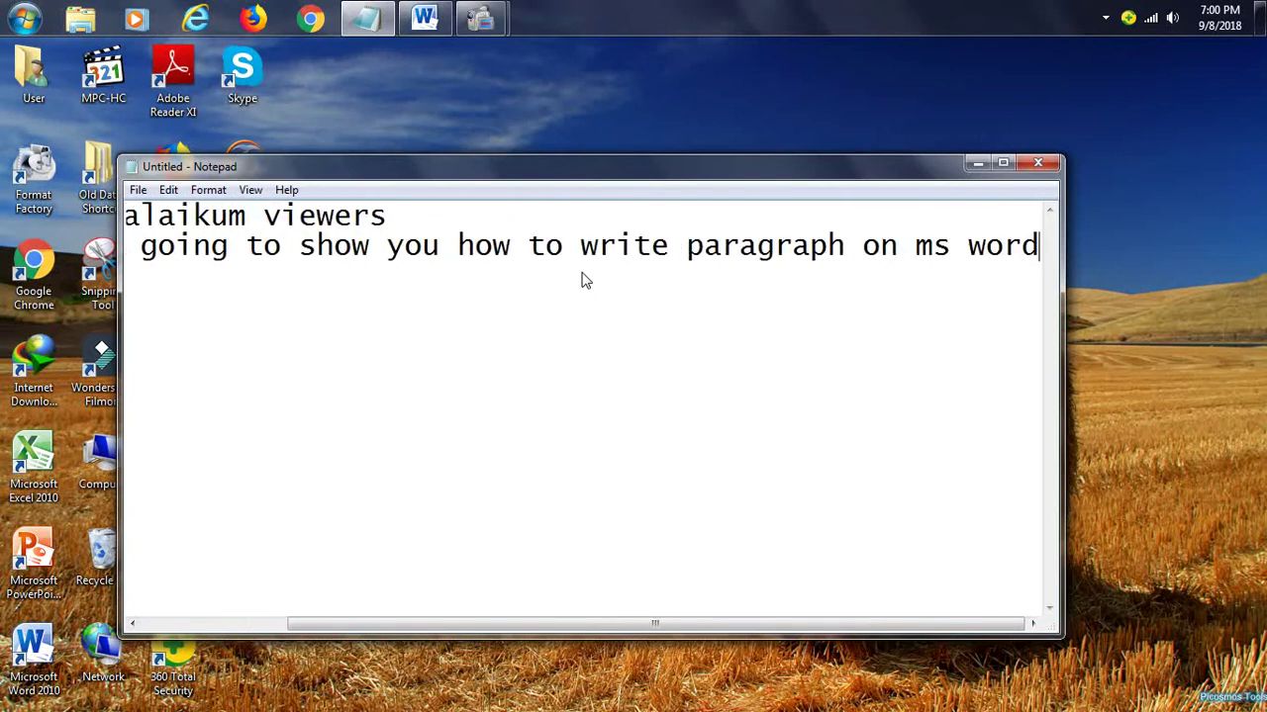
{"action": "type", "text": "au"}
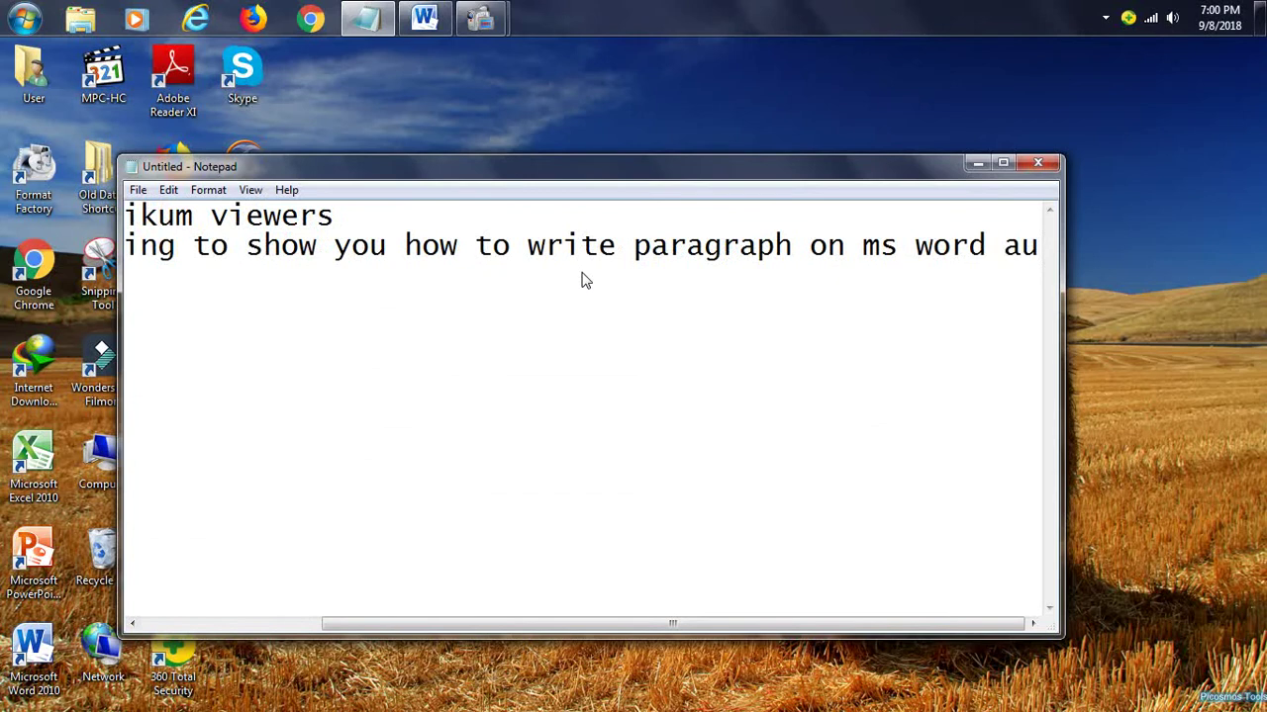
{"action": "key", "text": "BackSpace"}
{"action": "key", "text": "BackSpace"}
{"action": "type", "text": "by "}
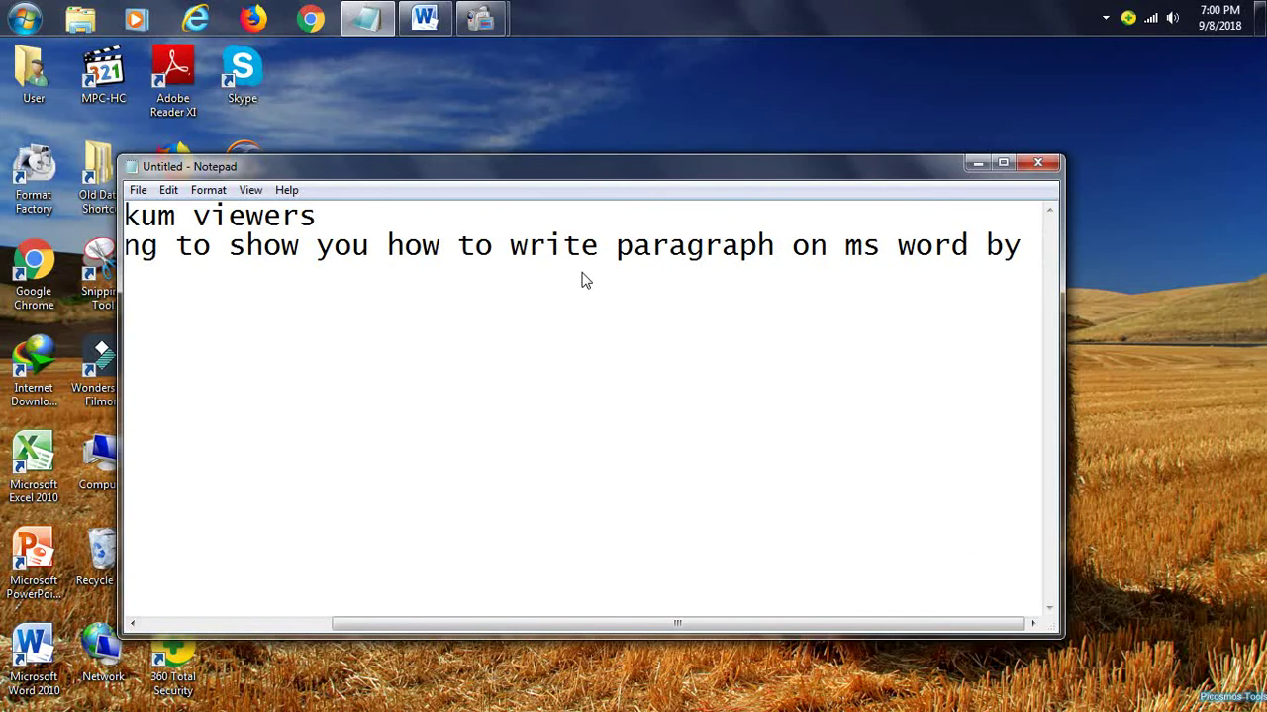
{"action": "type", "text": "f"}
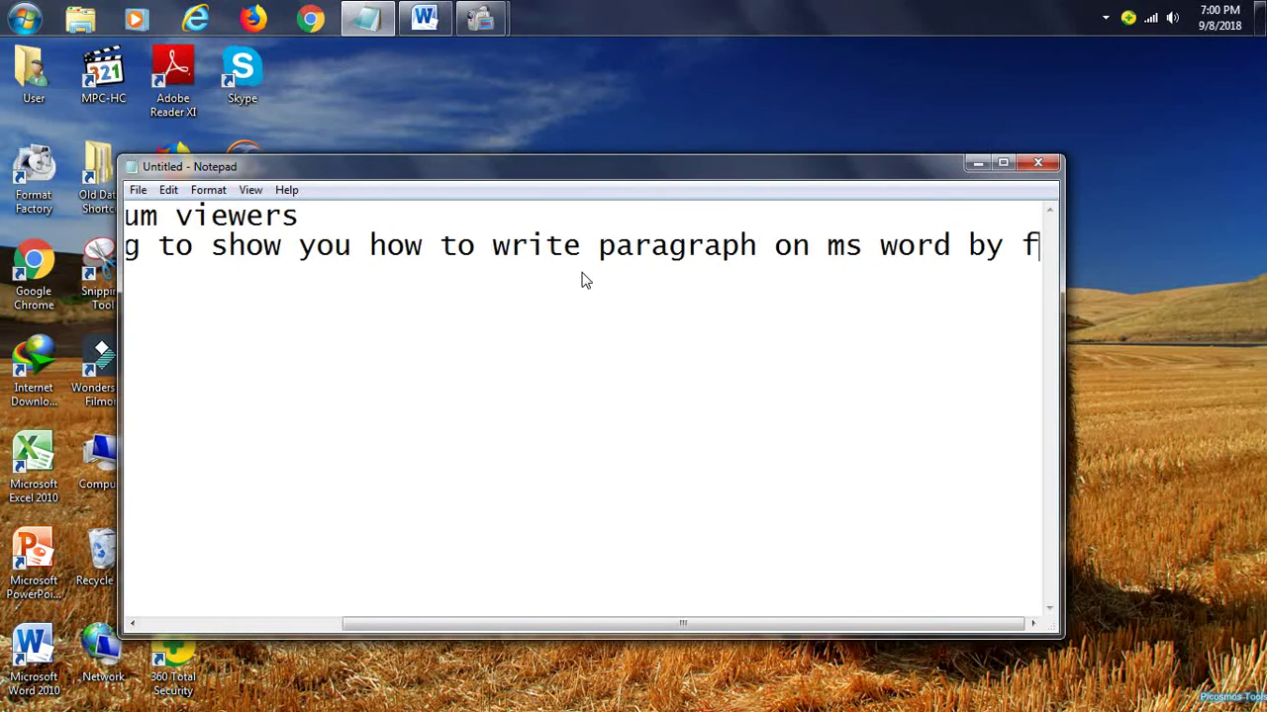
{"action": "type", "text": "ormula"}
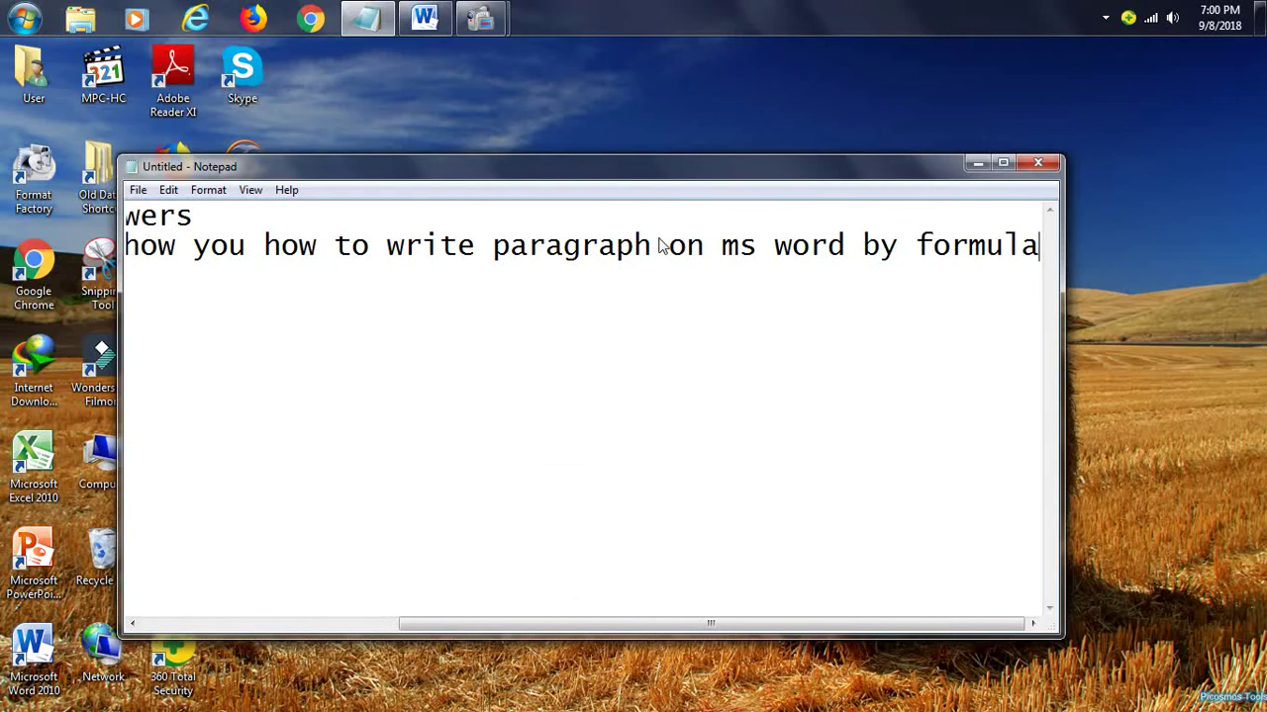
Add the lines 'so lets begin' and 'open ms word' below the intro
{"action": "key", "text": "Return"}
{"action": "type", "text": "so lets begin"}
{"action": "key", "text": "Return"}
{"action": "type", "text": "open ms wor"}
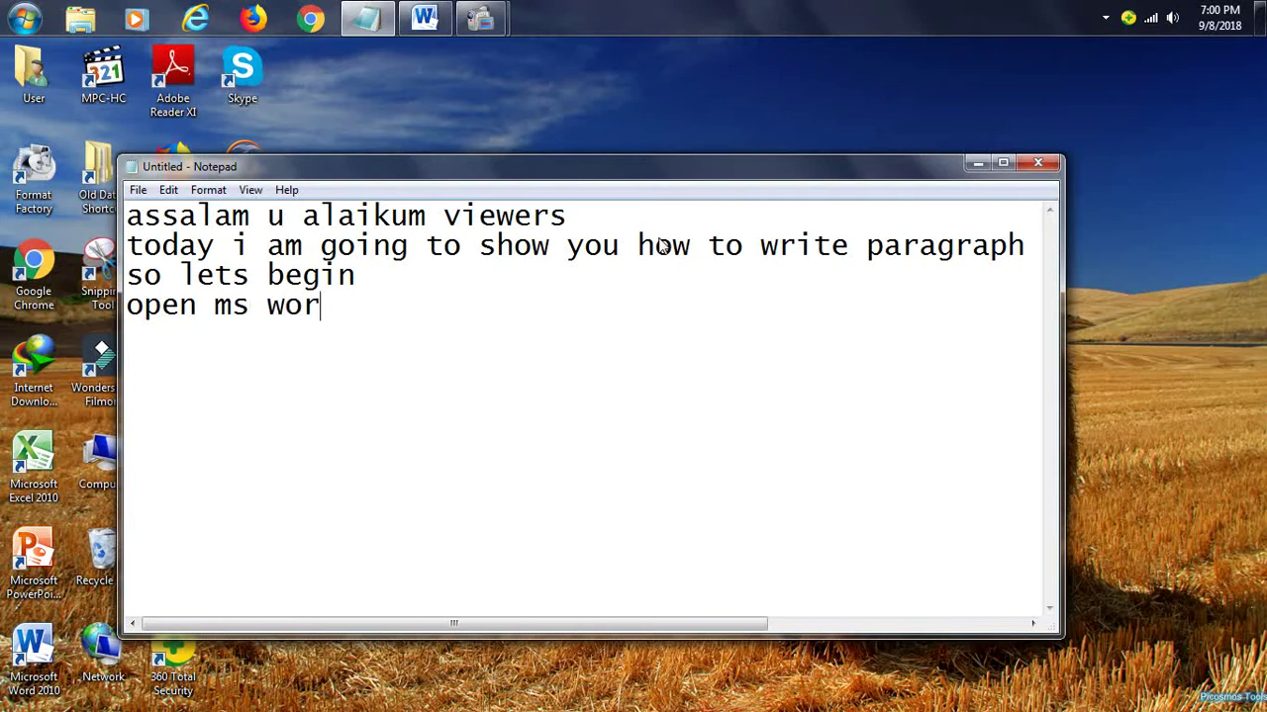
{"action": "type", "text": "d"}
{"action": "left_click", "coordinate": [407, 30]}
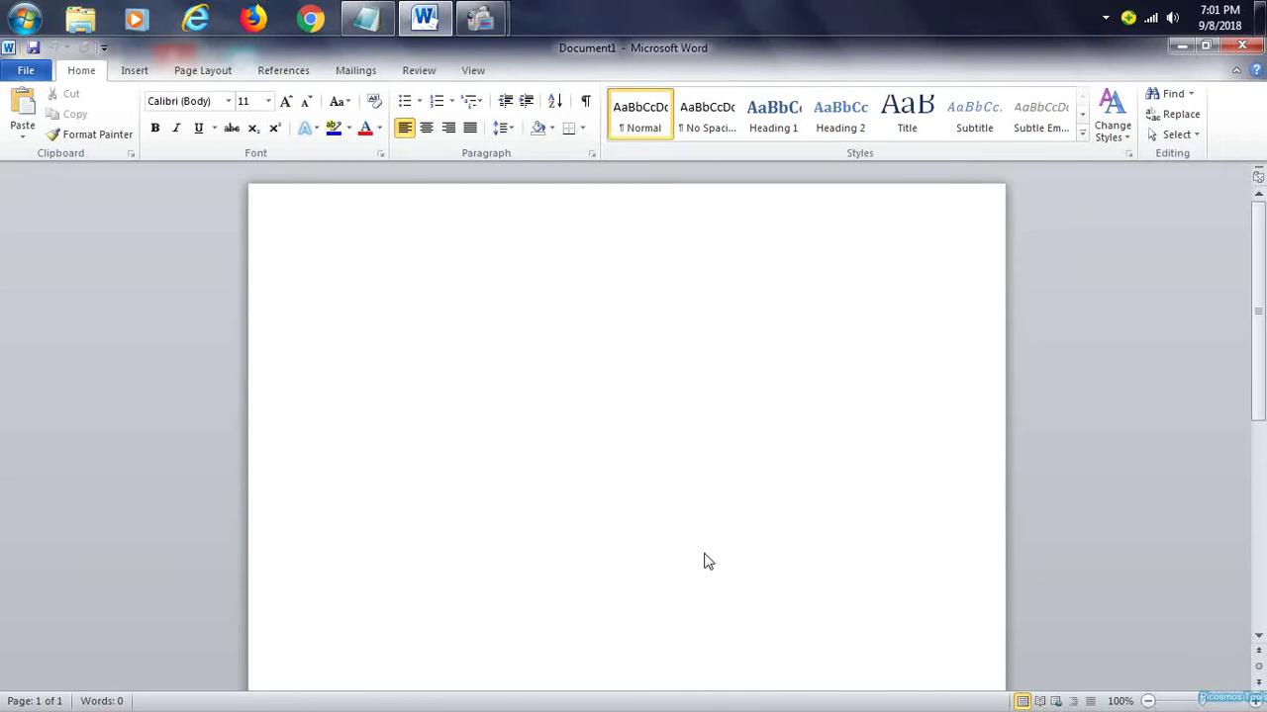
Type a test word on Word's blank Document1 and erase it, leaving the page empty
{"action": "type", "text": "ty"}
{"action": "type", "text": "pe"}
{"action": "type", "text": " i"}
{"action": "key", "text": "BackSpace"}
{"action": "key", "text": "BackSpace"}
{"action": "key", "text": "BackSpace"}
{"action": "key", "text": "BackSpace"}
{"action": "key", "text": "BackSpace"}
{"action": "left_click", "coordinate": [367, 18]}
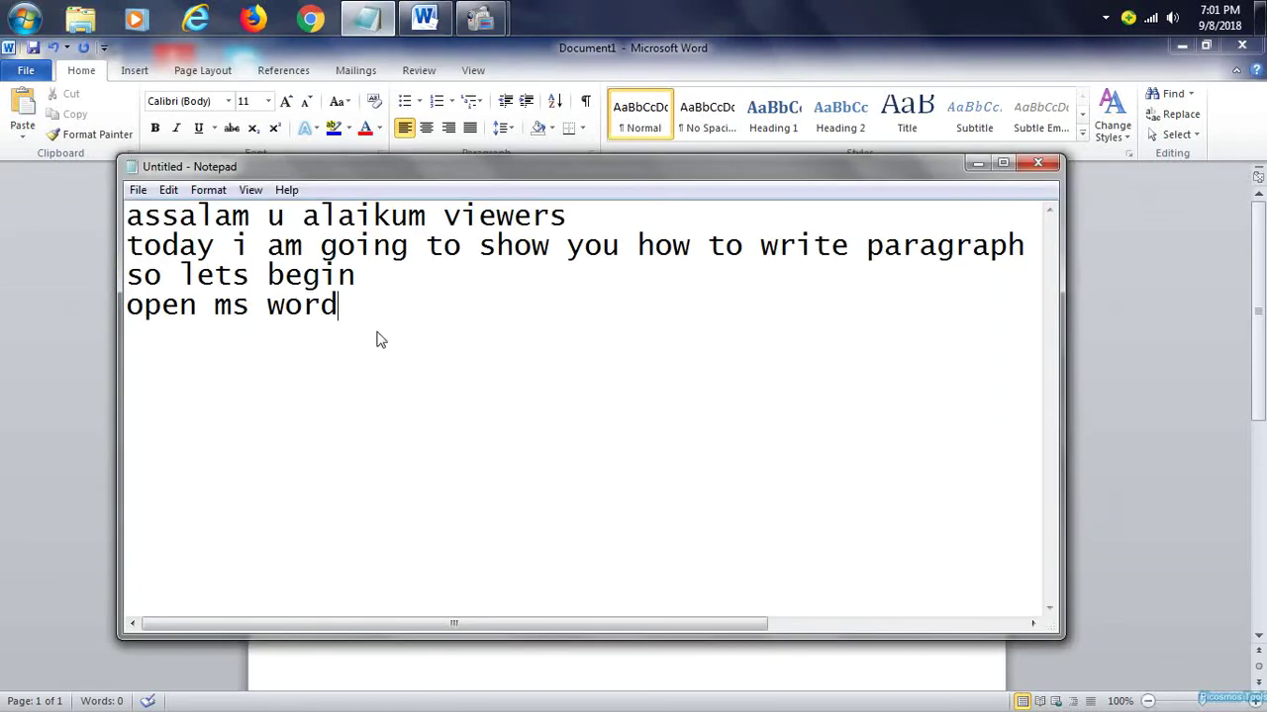
Add the notes 'type = sign' and 'write rand ( short form of random)', keeping Notepad unsaved
{"action": "key", "text": "Return"}
{"action": "type", "text": "type "}
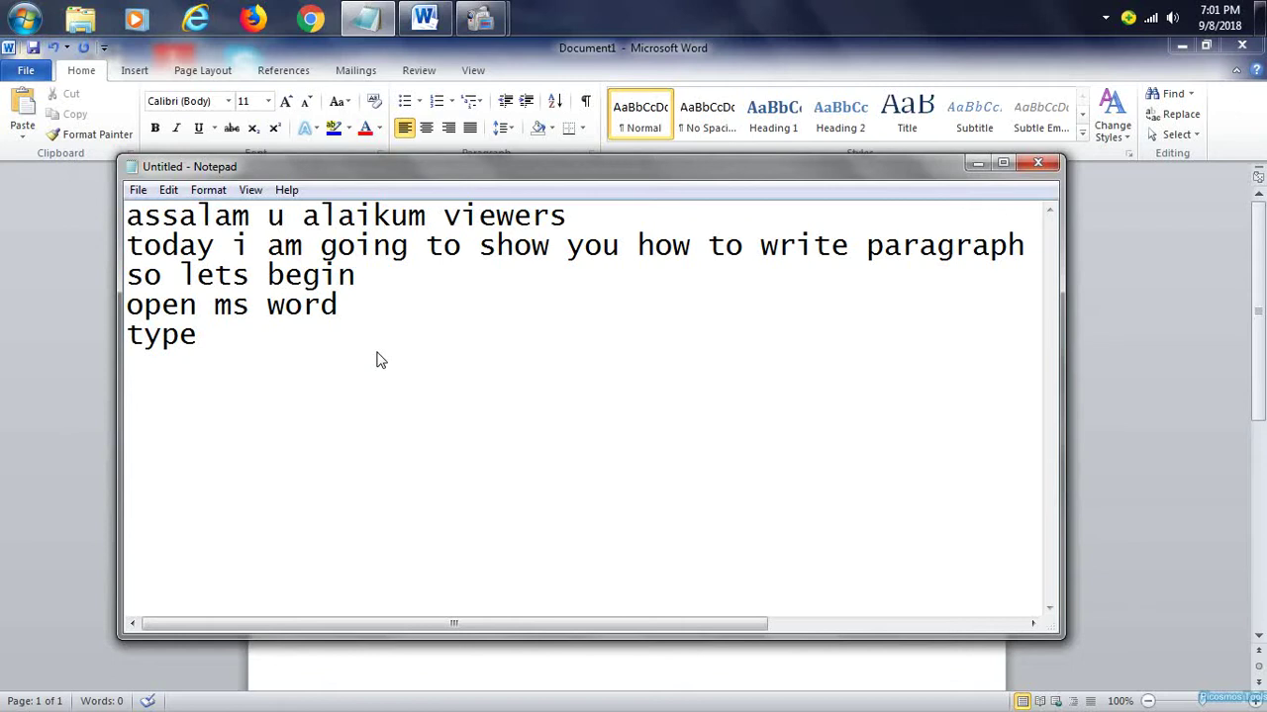
{"action": "type", "text": "="}
{"action": "type", "text": " sign "}
{"action": "type", "text": "Write rand"}
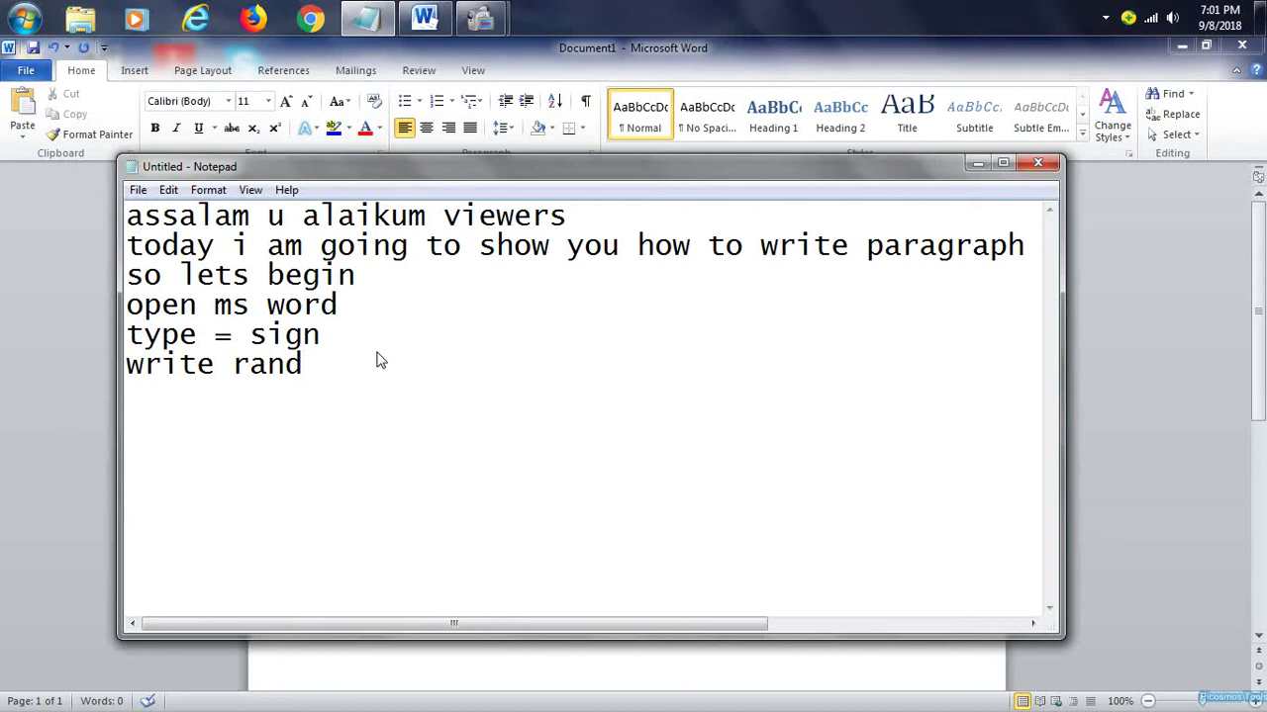
{"action": "type", "text": " ( "}
{"action": "type", "text": "short form of "}
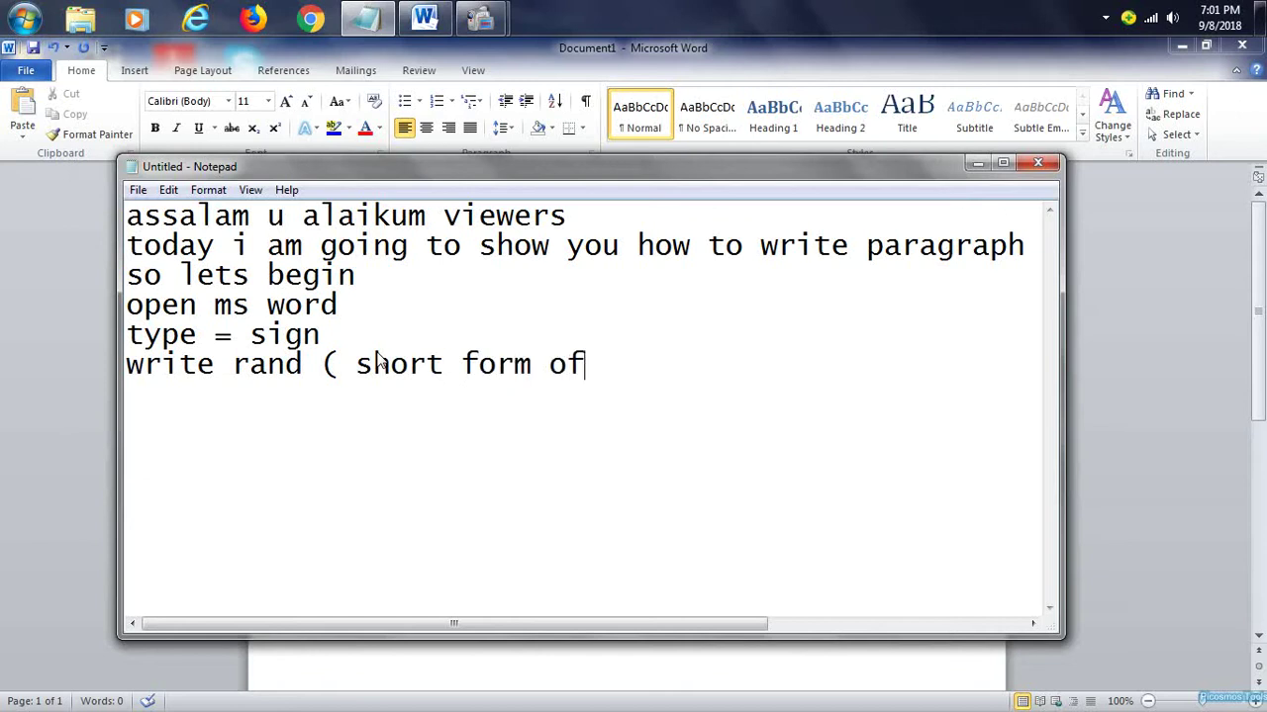
{"action": "type", "text": "ran"}
{"action": "type", "text": "dom"}
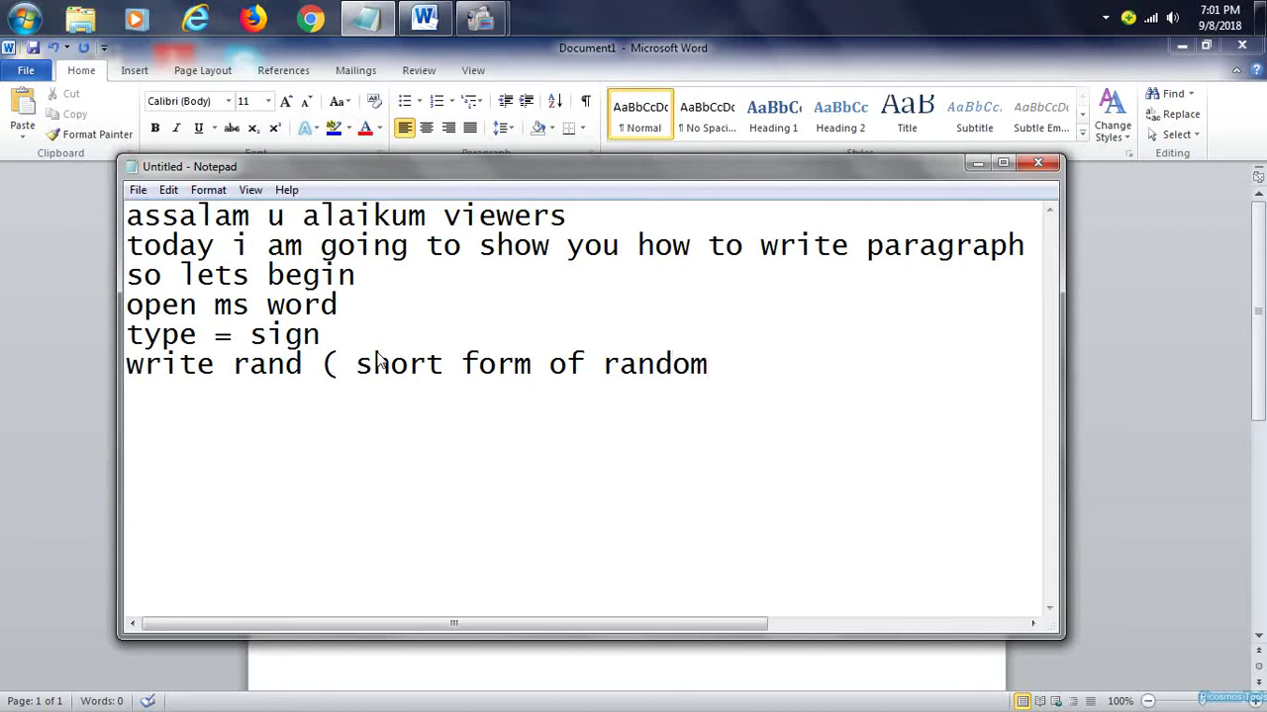
{"action": "type", "text": ")"}
{"action": "left_click", "coordinate": [1037, 163]}
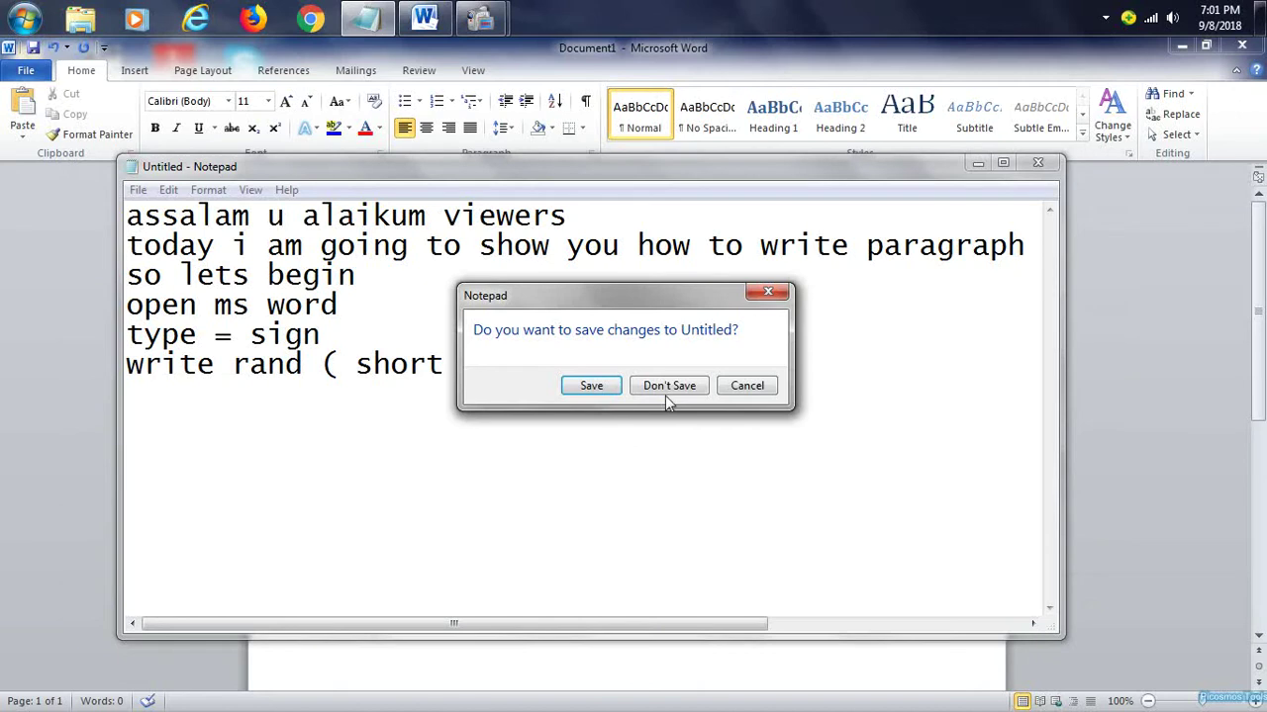
{"action": "left_click", "coordinate": [740, 391]}
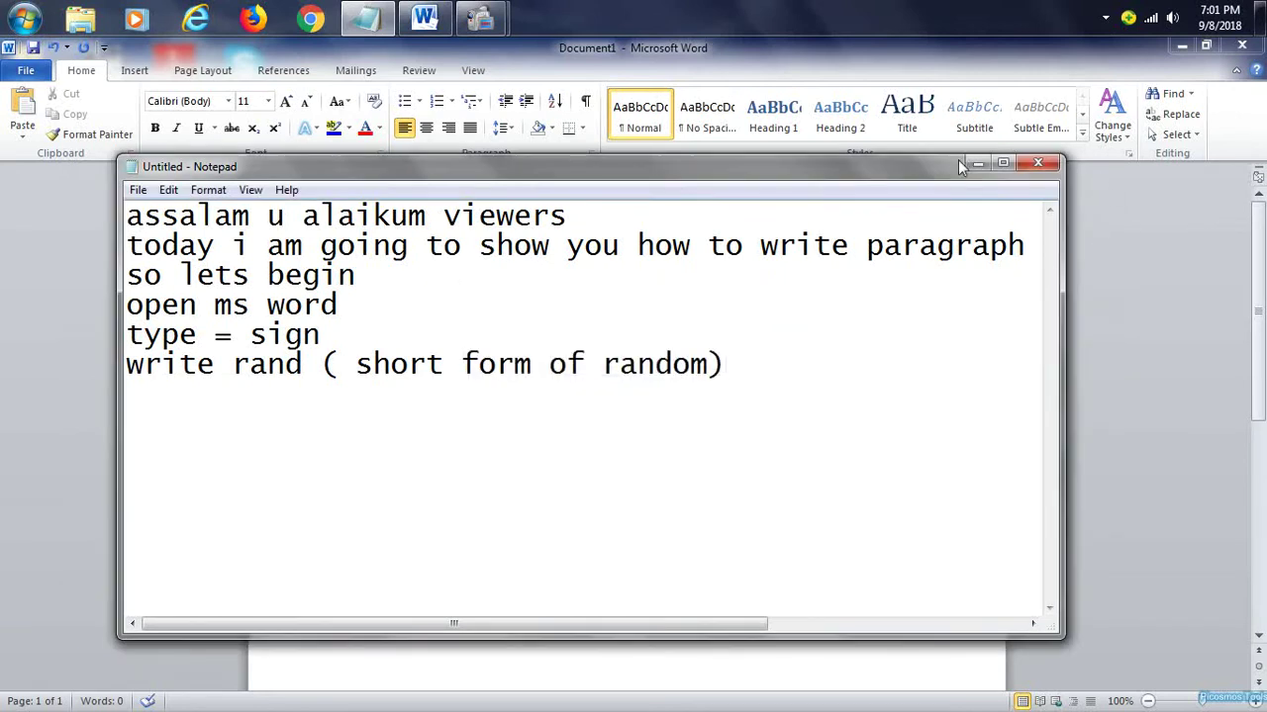
{"action": "left_click", "coordinate": [985, 166]}
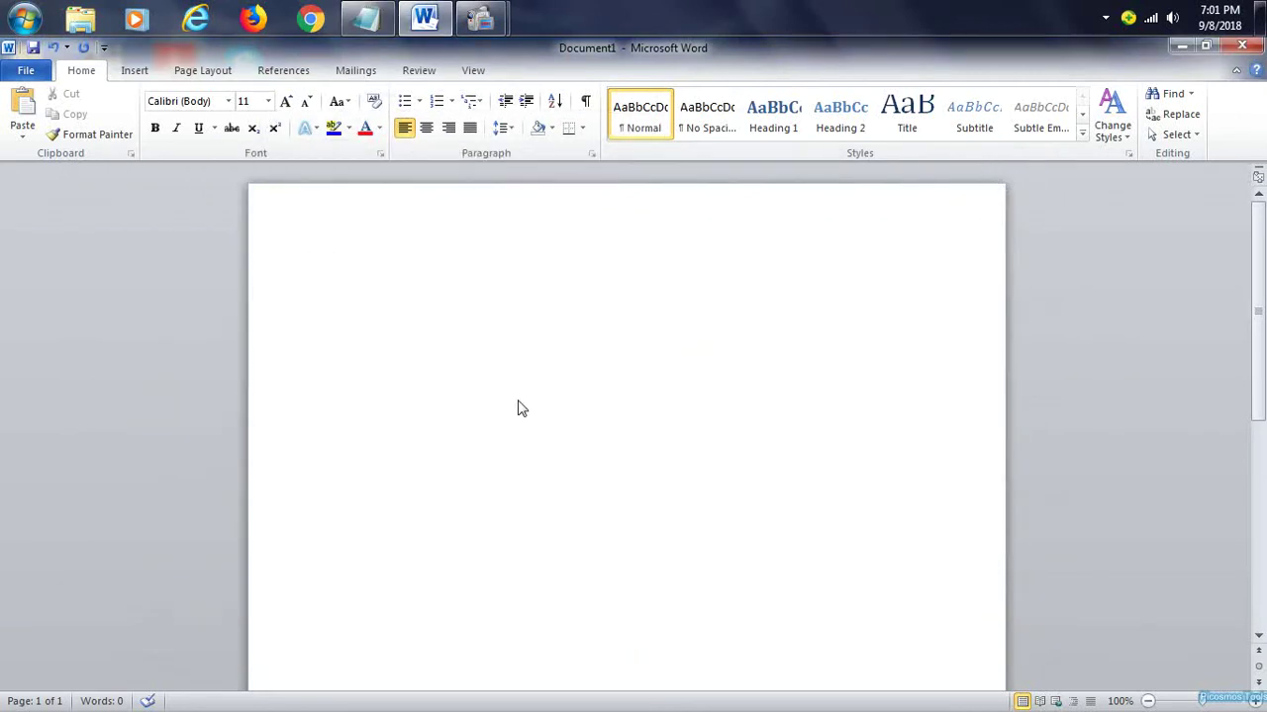
In Word, type '=rand(number of paragraphs you want, number of lines u need in each paragraph)' and 'Lets see an example'
{"action": "type", "text": "=rand"}
{"action": "type", "text": "(n"}
{"action": "type", "text": "um"}
{"action": "type", "text": "ber of paragraphs y"}
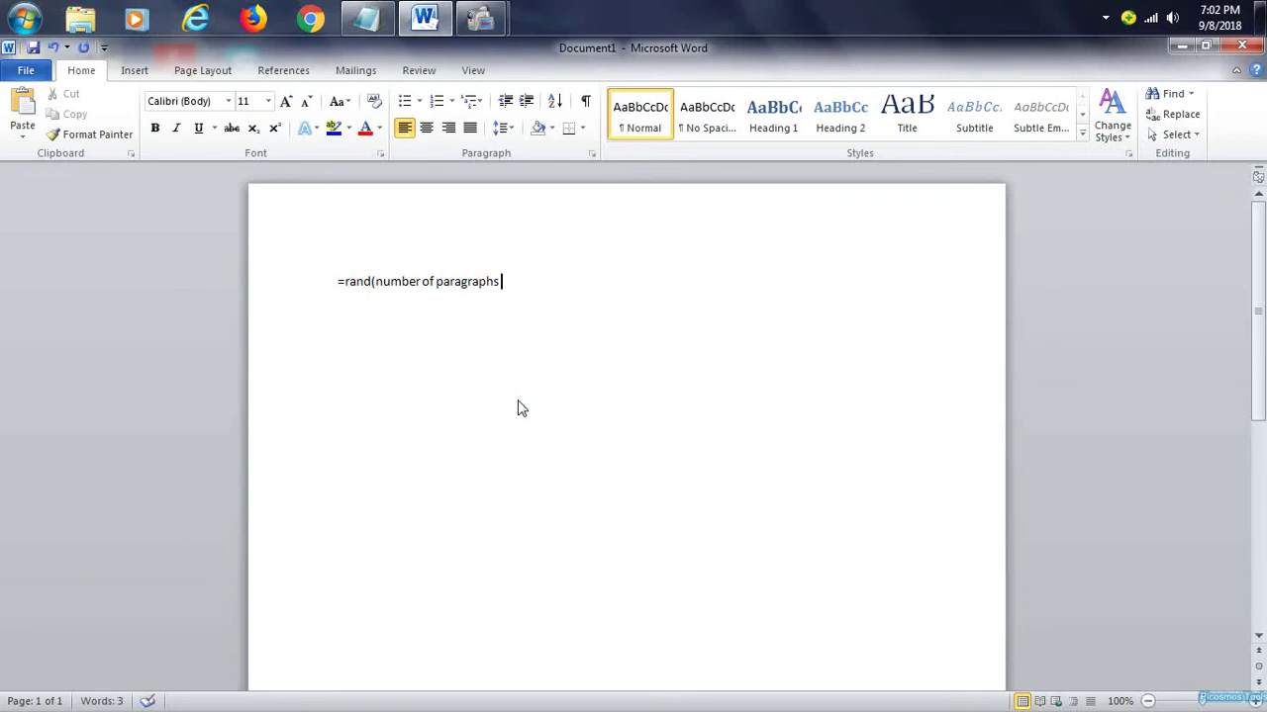
{"action": "type", "text": "o want"}
{"action": "key", "text": "BackSpace"}
{"action": "key", "text": "BackSpace"}
{"action": "key", "text": "BackSpace"}
{"action": "key", "text": "BackSpace"}
{"action": "key", "text": "BackSpace"}
{"action": "key", "text": "BackSpace"}
{"action": "type", "text": "you want,"}
{"action": "type", "text": " number o"}
{"action": "type", "text": "f lin"}
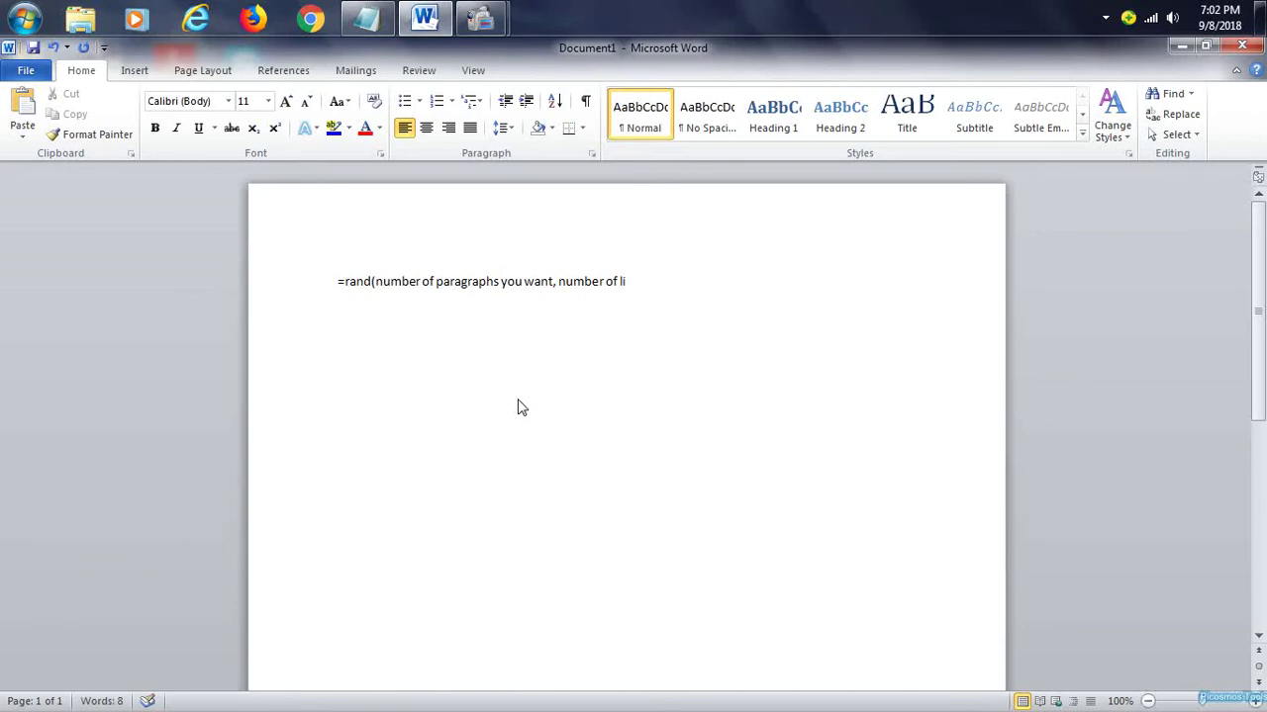
{"action": "type", "text": "es "}
{"action": "type", "text": "u need in"}
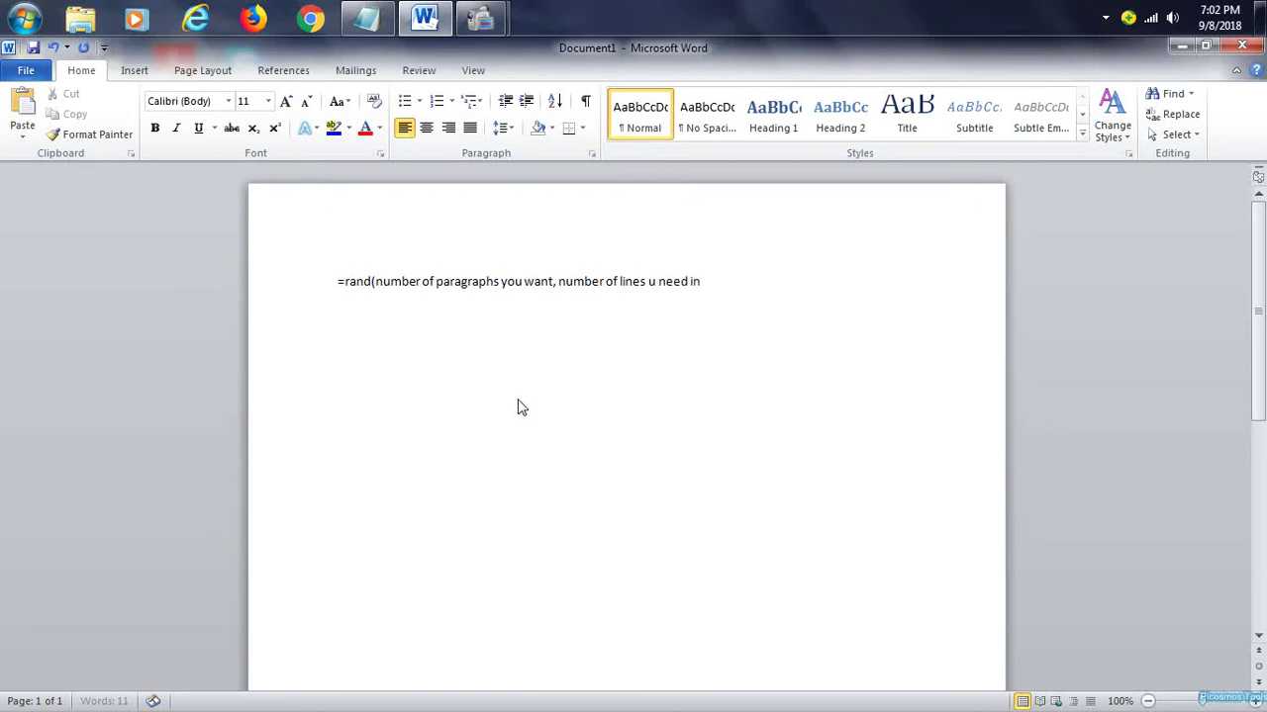
{"action": "type", "text": " each paragraph"}
{"action": "type", "text": ")"}
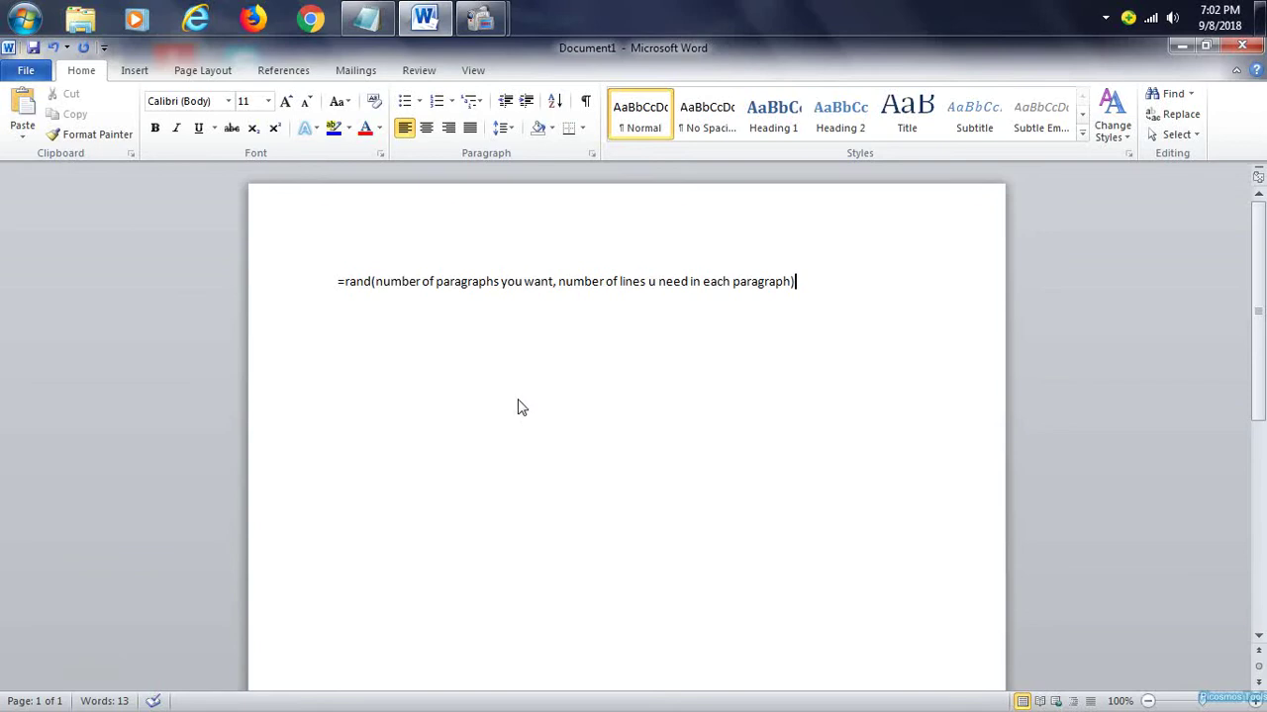
{"action": "key", "text": "Return"}
{"action": "type", "text": "s "}
{"action": "type", "text": "see an example"}
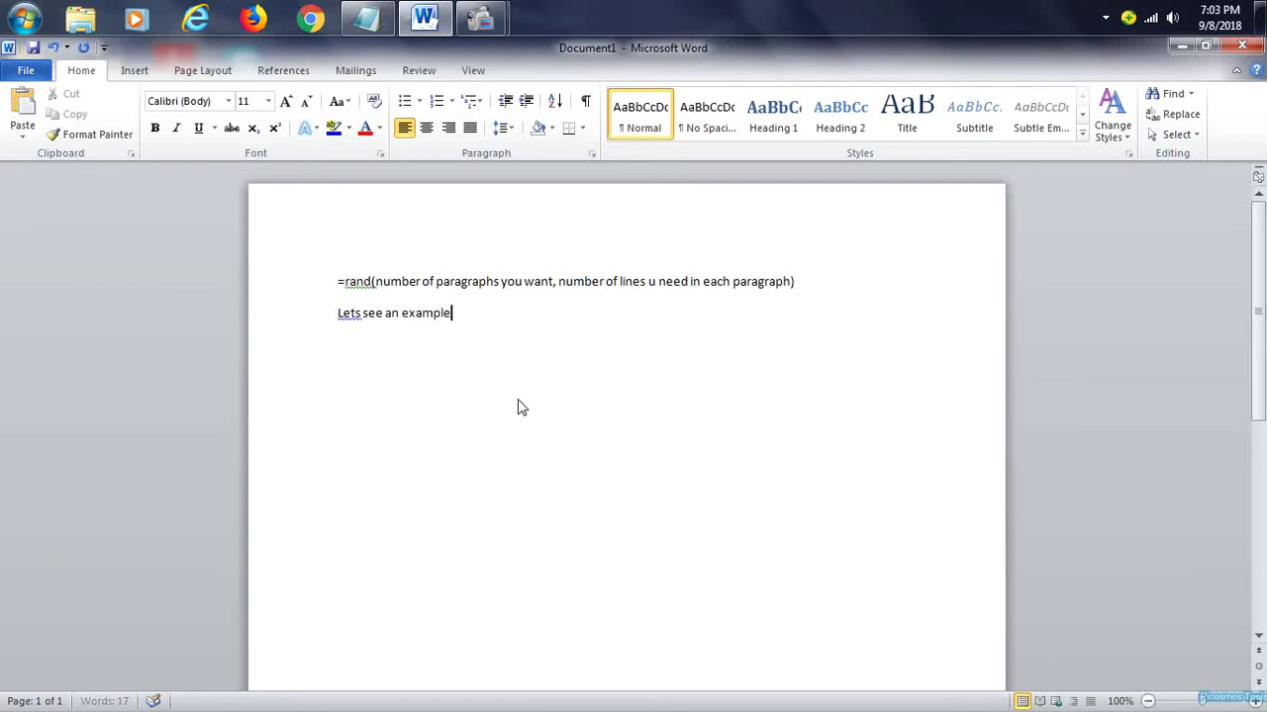
{"action": "key", "text": "Return"}
Enter =rand(4,8) to generate four sample paragraphs across two pages, then scroll back to the top
{"action": "type", "text": "="}
{"action": "type", "text": "rand("}
{"action": "type", "text": "4,"}
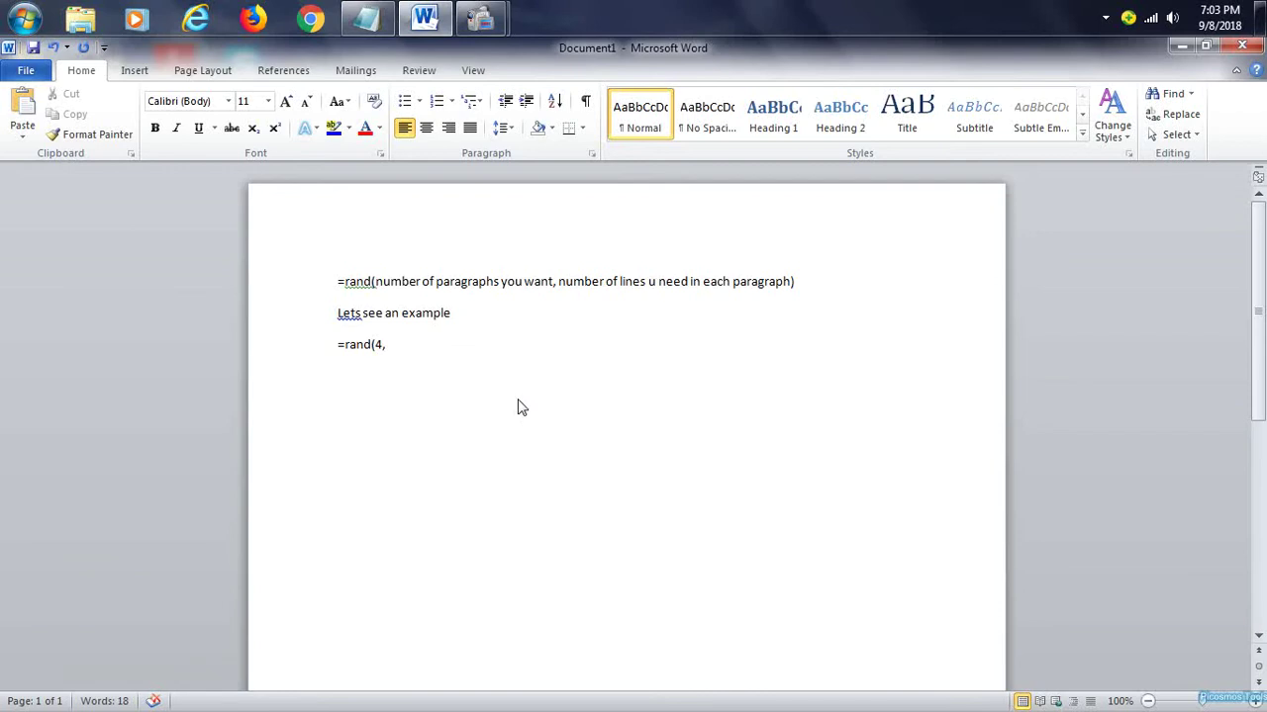
{"action": "type", "text": "8"}
{"action": "type", "text": ")"}
{"action": "key", "text": "Return"}
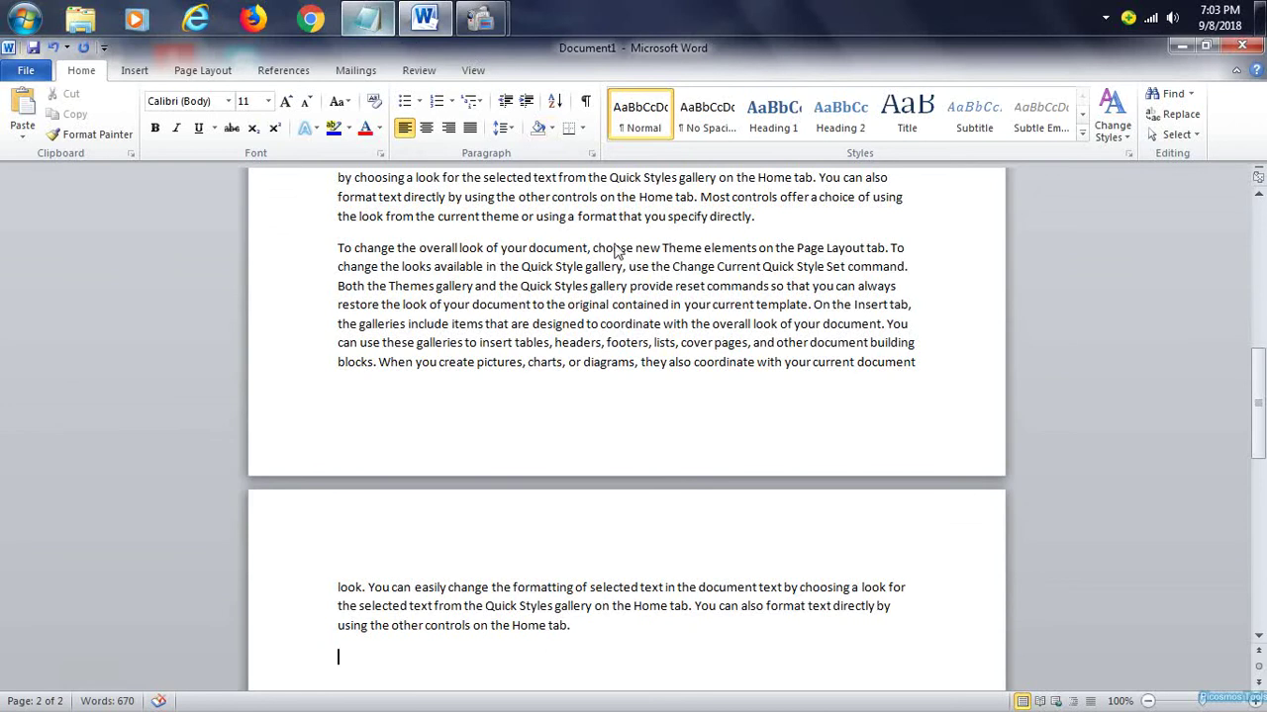
{"action": "scroll", "coordinate": [428, 325], "scroll_direction": "up", "scroll_amount": 6}
{"action": "scroll", "coordinate": [427, 325], "scroll_direction": "up", "scroll_amount": 7}
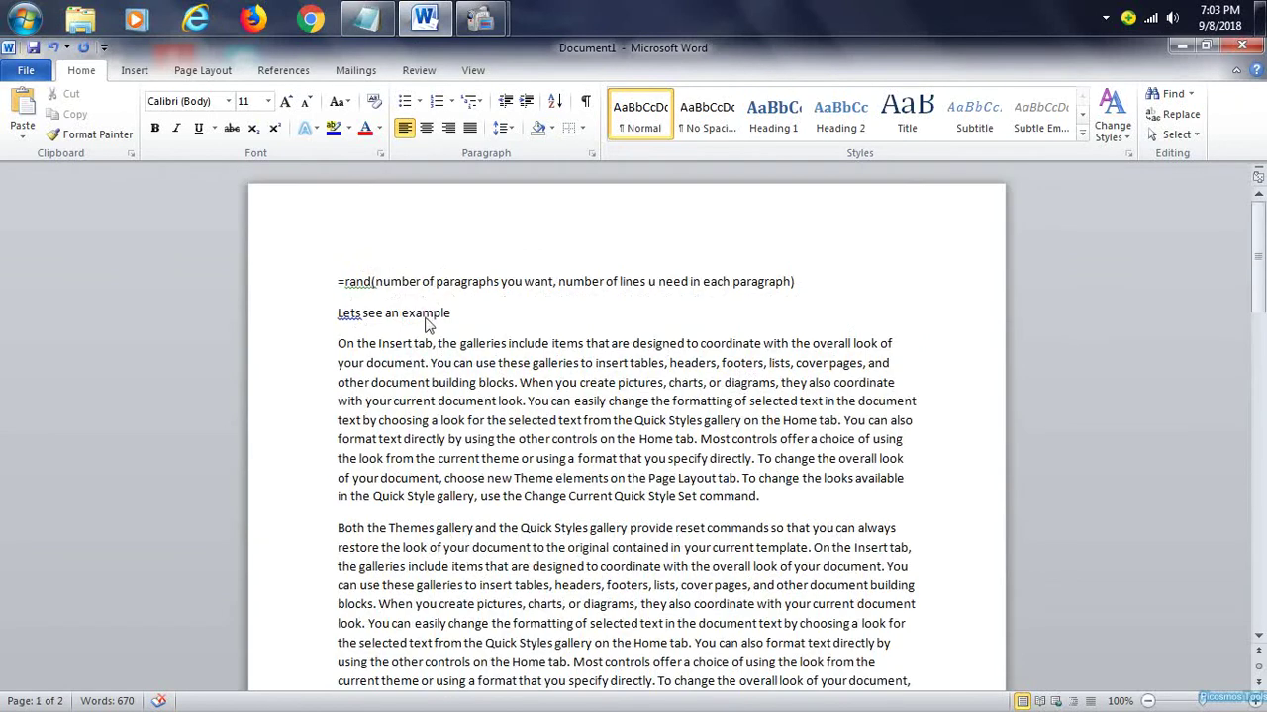
Add the Notepad lines 'here i can repaeat the process', 'write =rand(4,5)' and 'then click enter'
{"action": "left_click", "coordinate": [366, 15]}
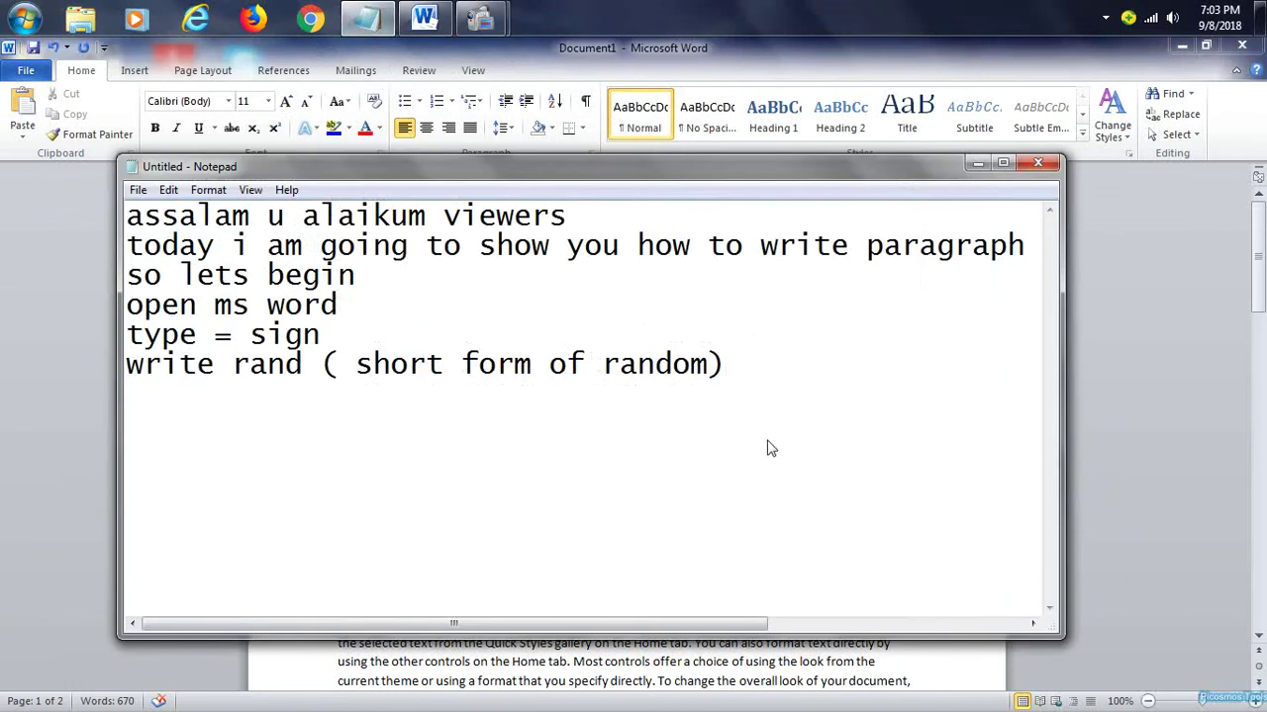
{"action": "key", "text": "Return"}
{"action": "type", "text": "here "}
{"action": "type", "text": "i can repaeat the process"}
{"action": "key", "text": "Return"}
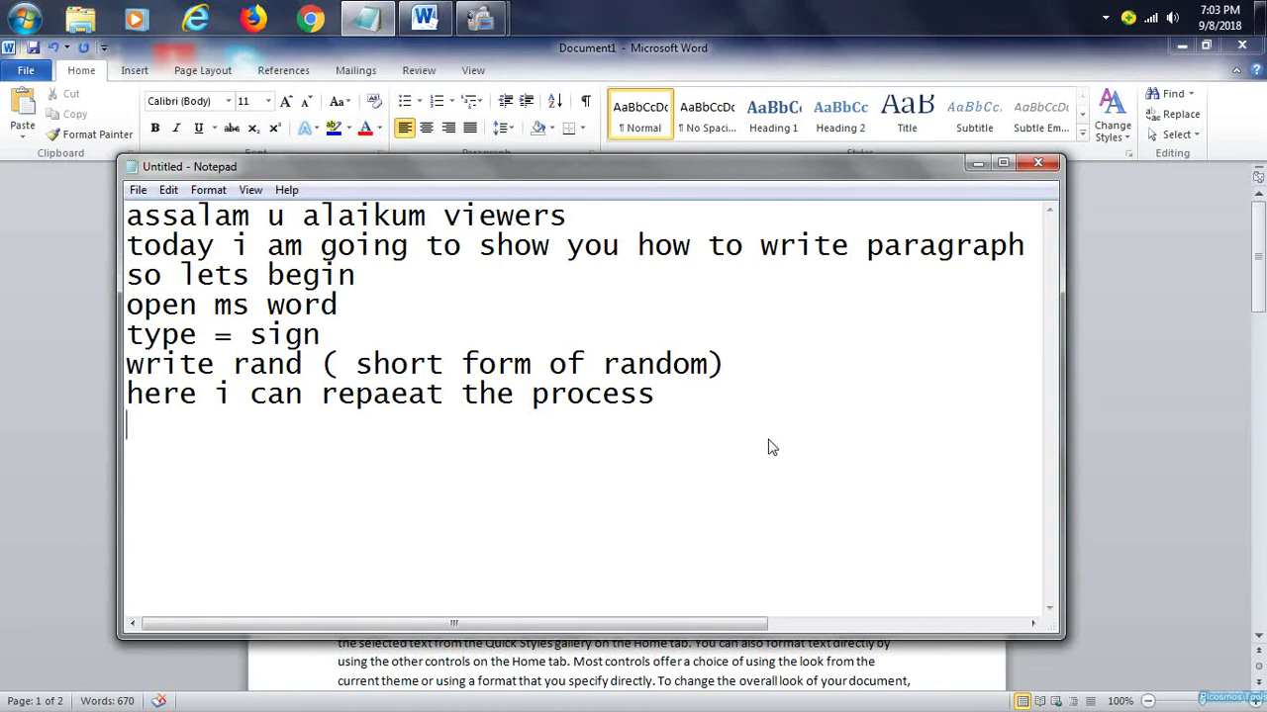
{"action": "type", "text": "write ="}
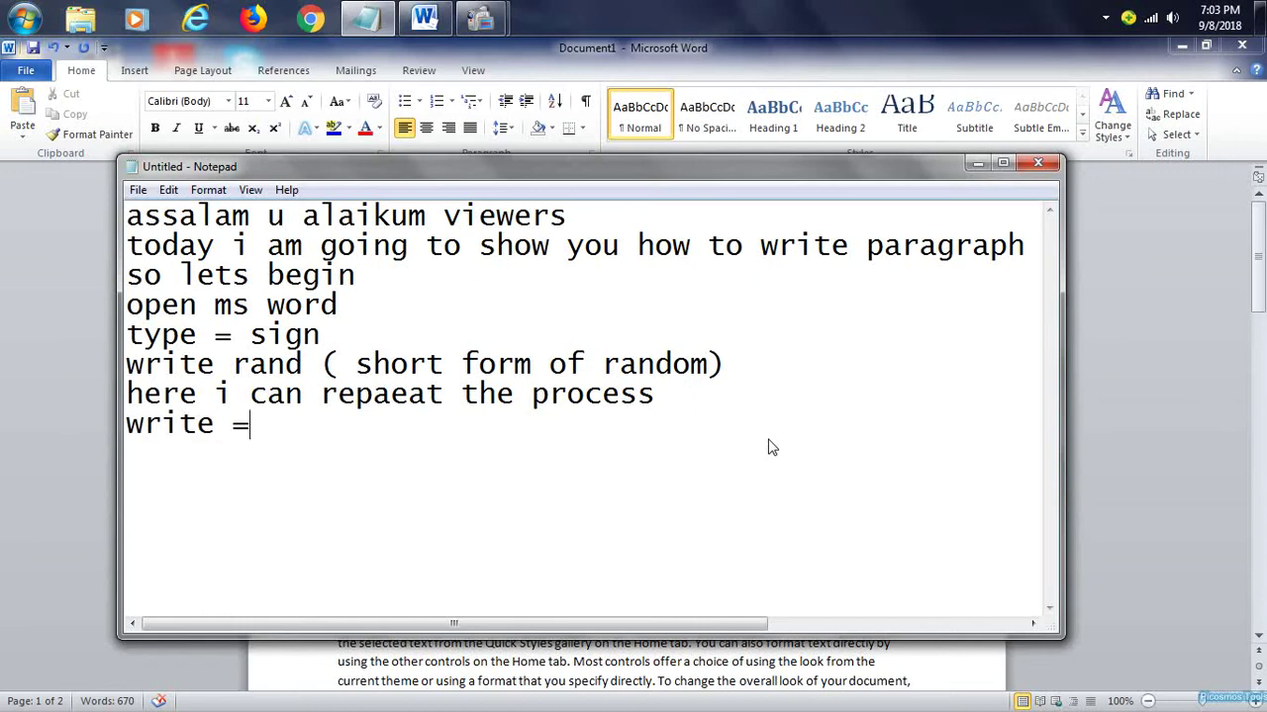
{"action": "type", "text": "rand(4"}
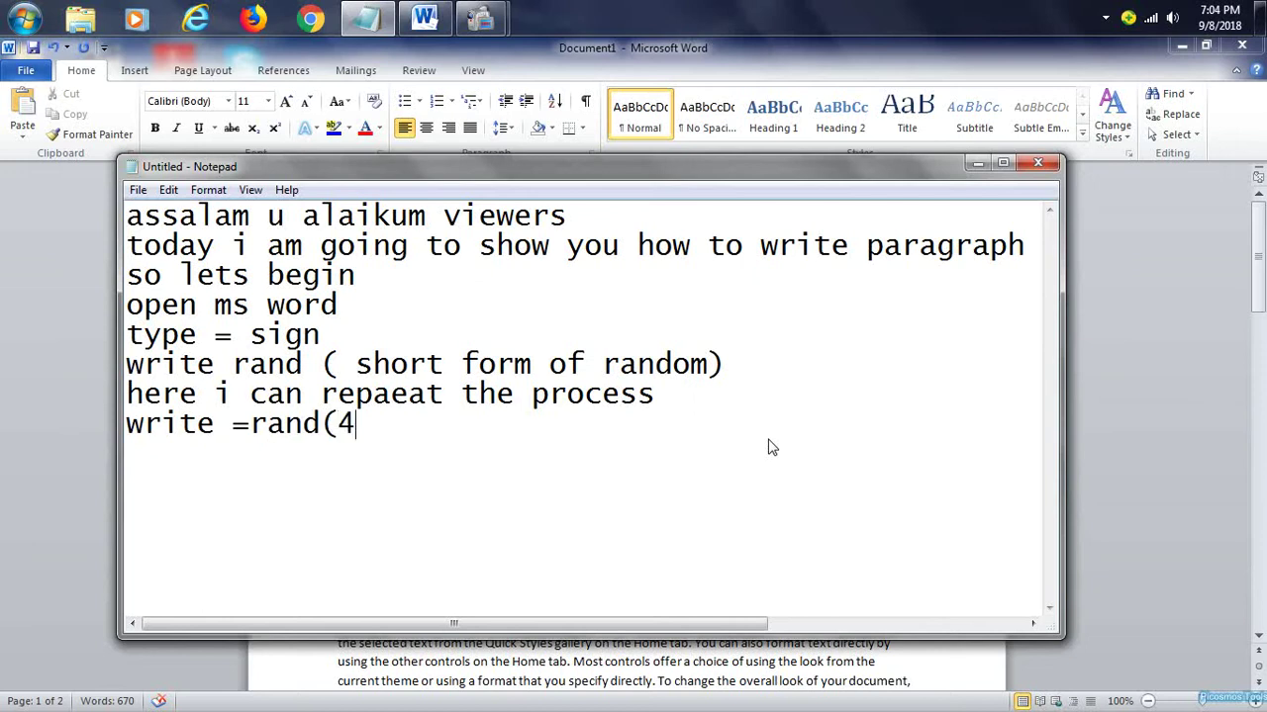
{"action": "type", "text": ","}
{"action": "type", "text": "5)"}
{"action": "key", "text": "Return"}
{"action": "type", "text": "then "}
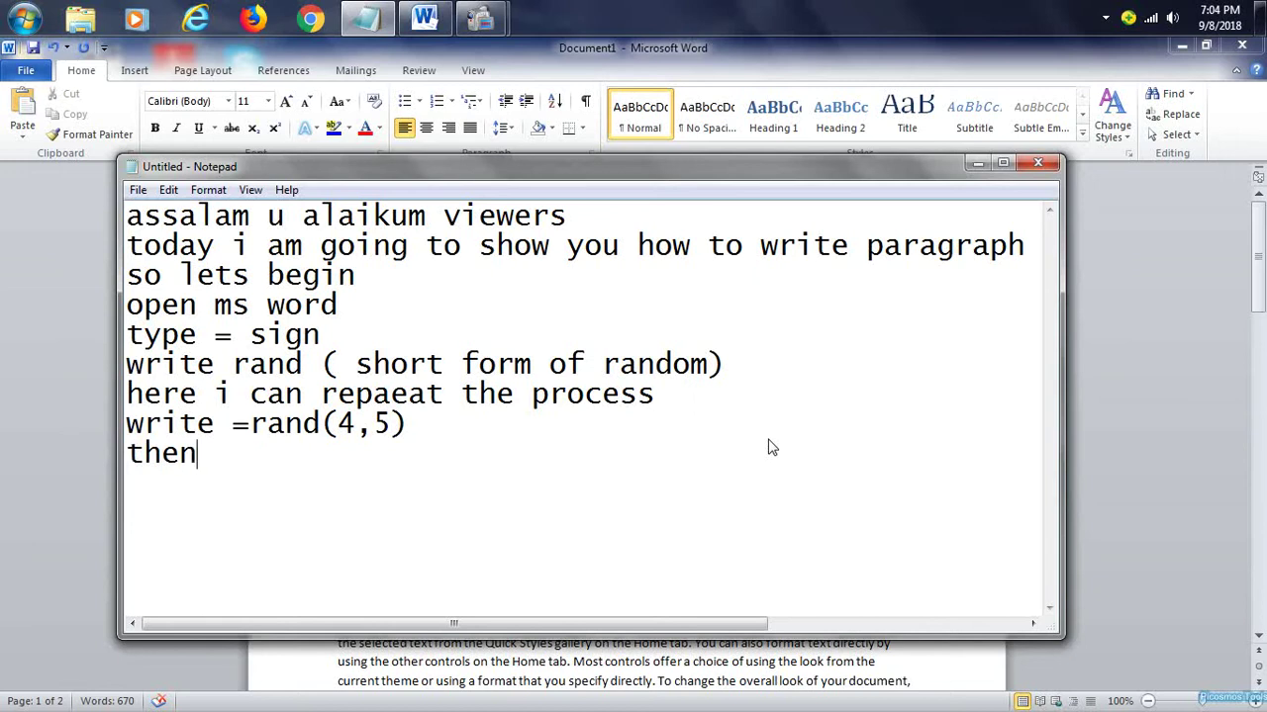
{"action": "type", "text": "click en"}
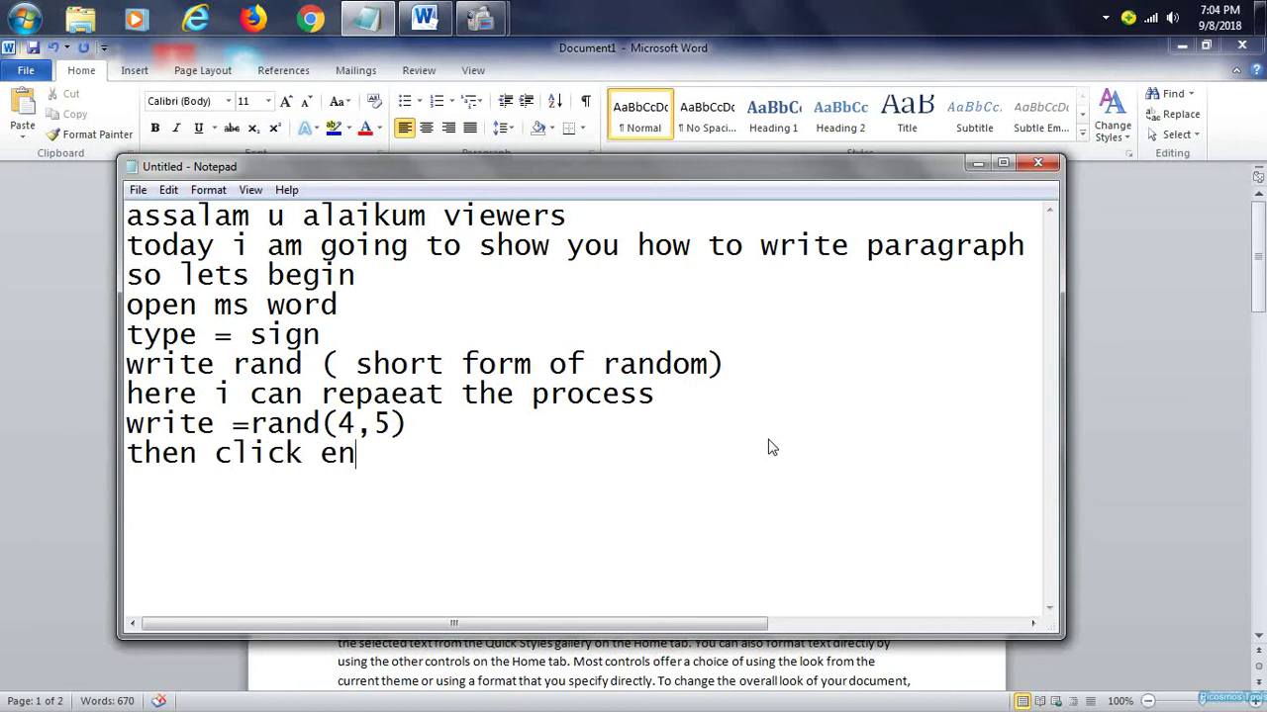
{"action": "type", "text": "ter"}
Change the note to 'then press enter' and add 'and you will get 4 paras of 5 lines'
{"action": "key", "text": "BackSpace"}
{"action": "key", "text": "BackSpace"}
{"action": "key", "text": "BackSpace"}
{"action": "key", "text": "BackSpace"}
{"action": "key", "text": "BackSpace"}
{"action": "key", "text": "BackSpace"}
{"action": "key", "text": "BackSpace"}
{"action": "key", "text": "BackSpace"}
{"action": "key", "text": "BackSpace"}
{"action": "key", "text": "BackSpace"}
{"action": "key", "text": "BackSpace"}
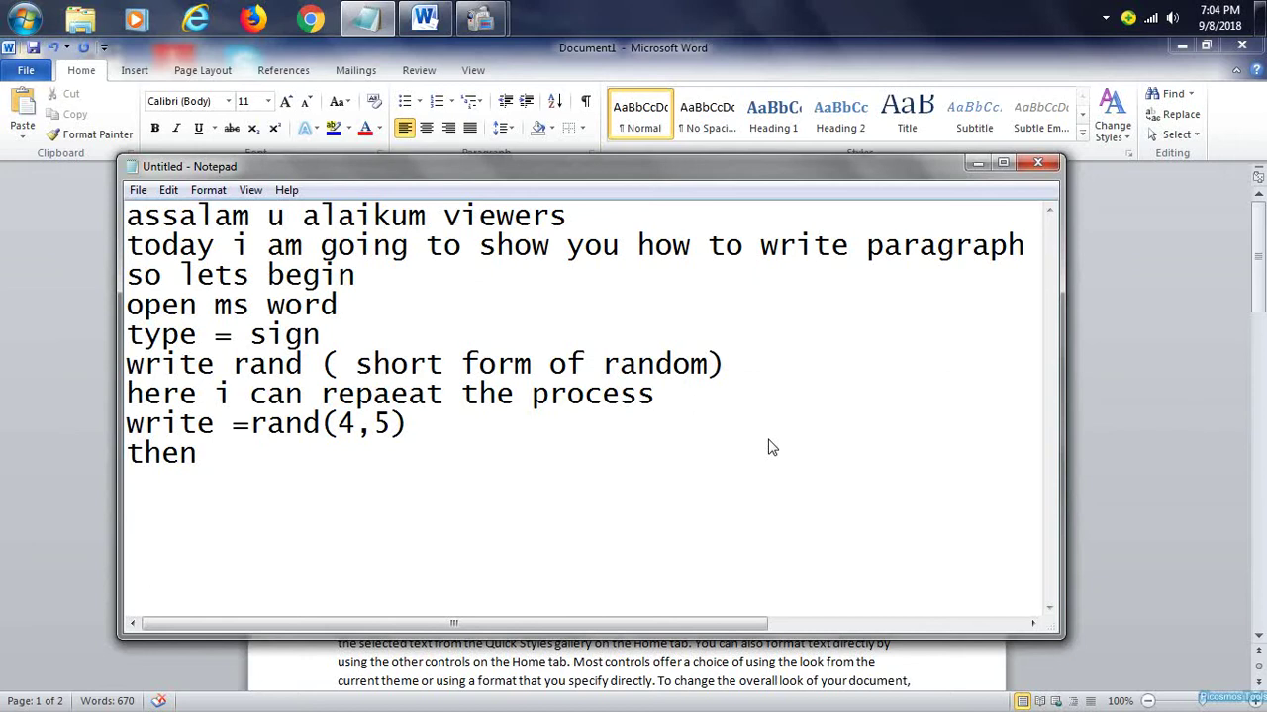
{"action": "type", "text": "press"}
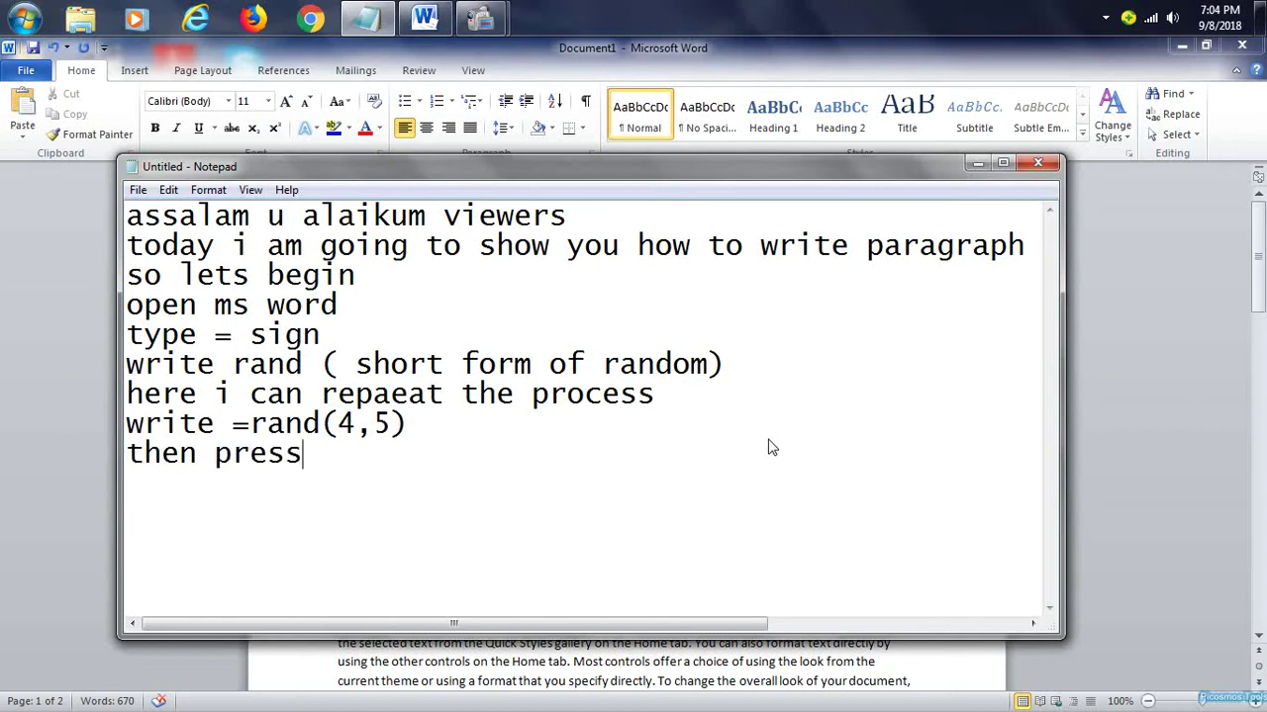
{"action": "type", "text": " enter"}
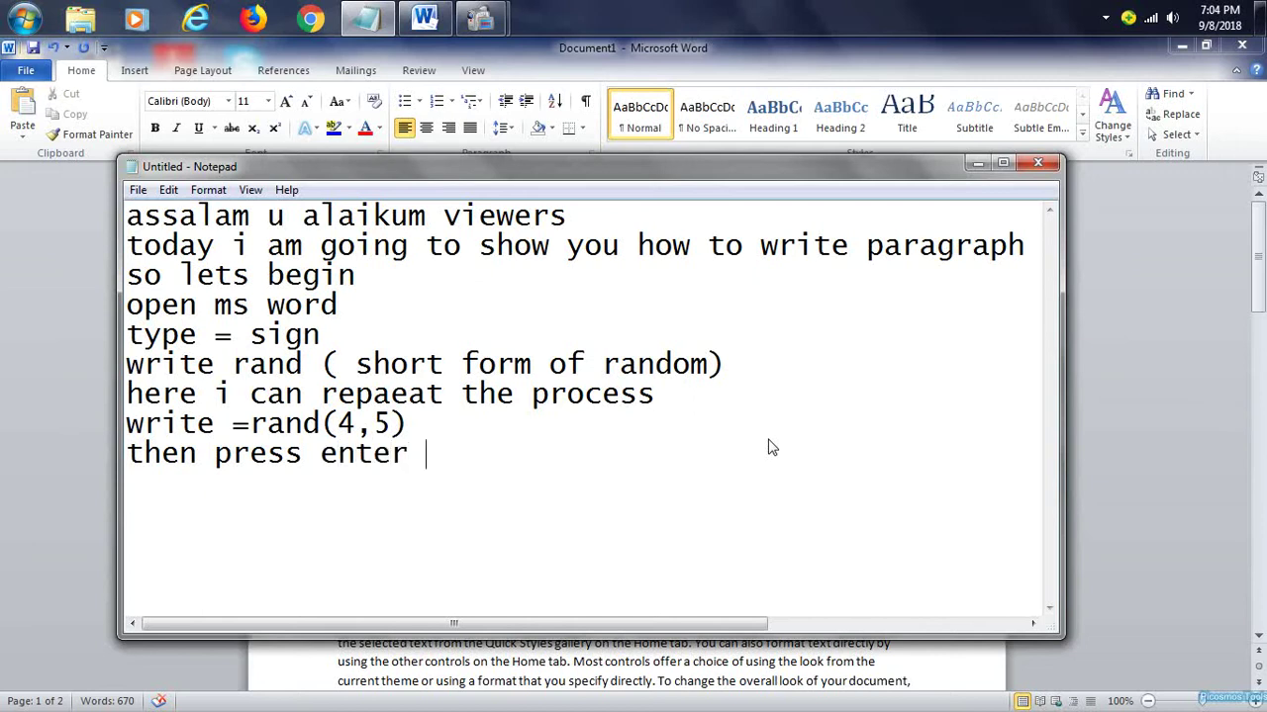
{"action": "key", "text": "Return"}
{"action": "type", "text": "and yo"}
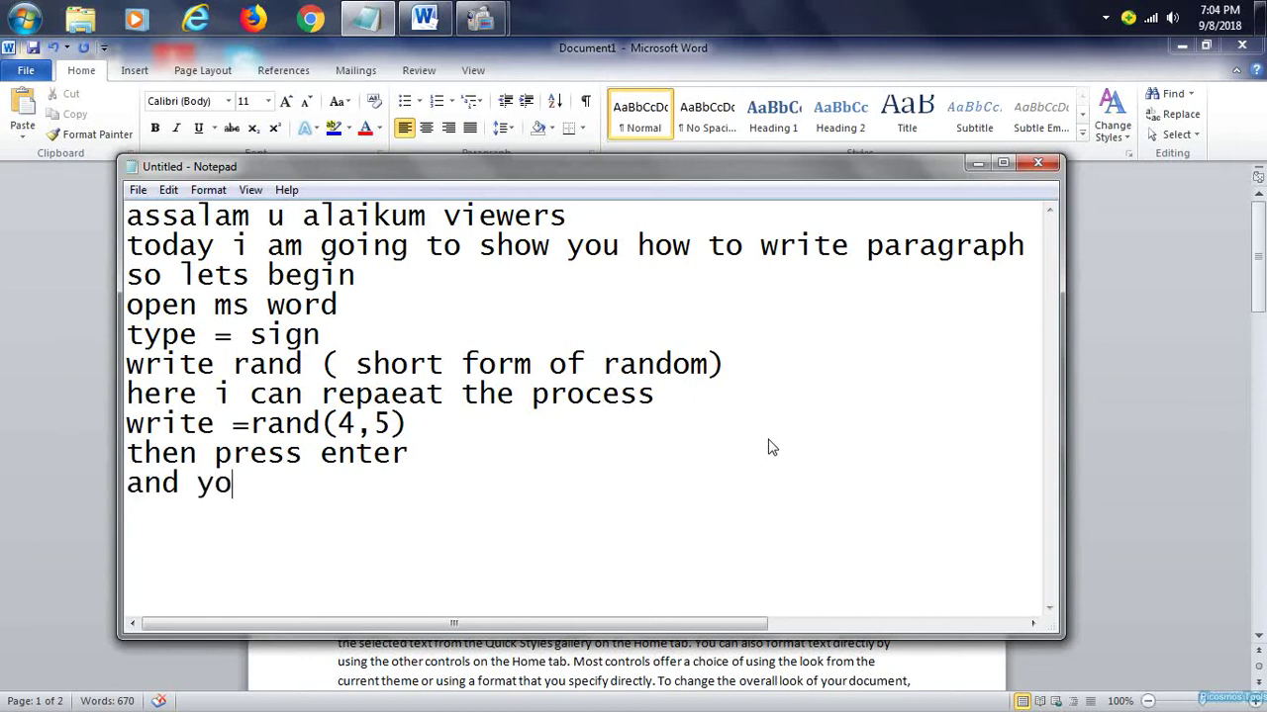
{"action": "type", "text": "u will get para of"}
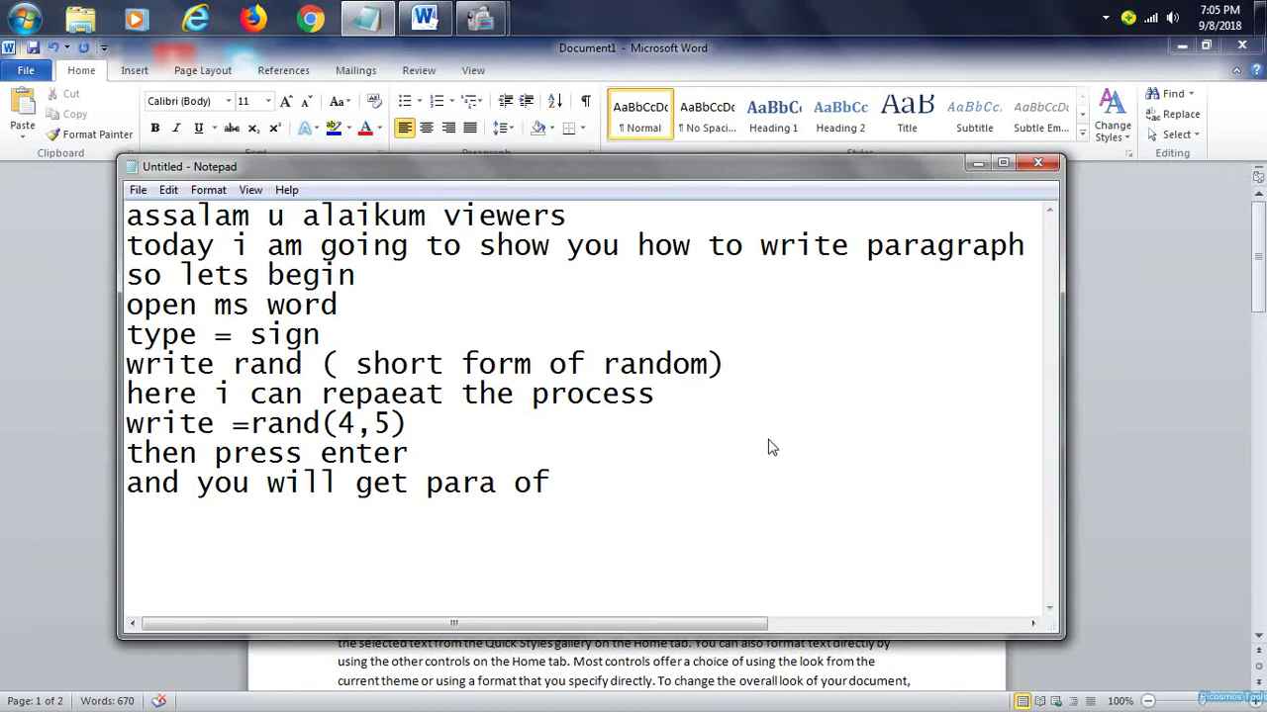
{"action": "key", "text": "BackSpace"}
{"action": "key", "text": "BackSpace"}
{"action": "key", "text": "BackSpace"}
{"action": "key", "text": "BackSpace"}
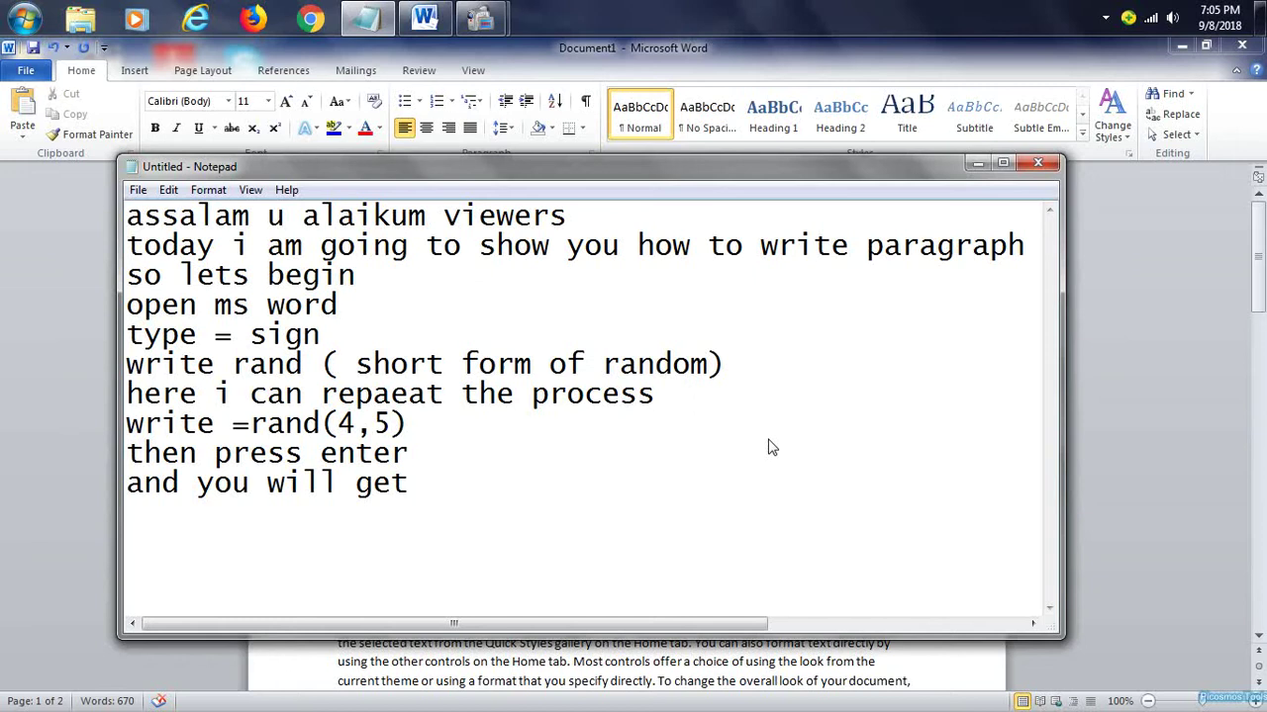
{"action": "type", "text": "4 paras of "}
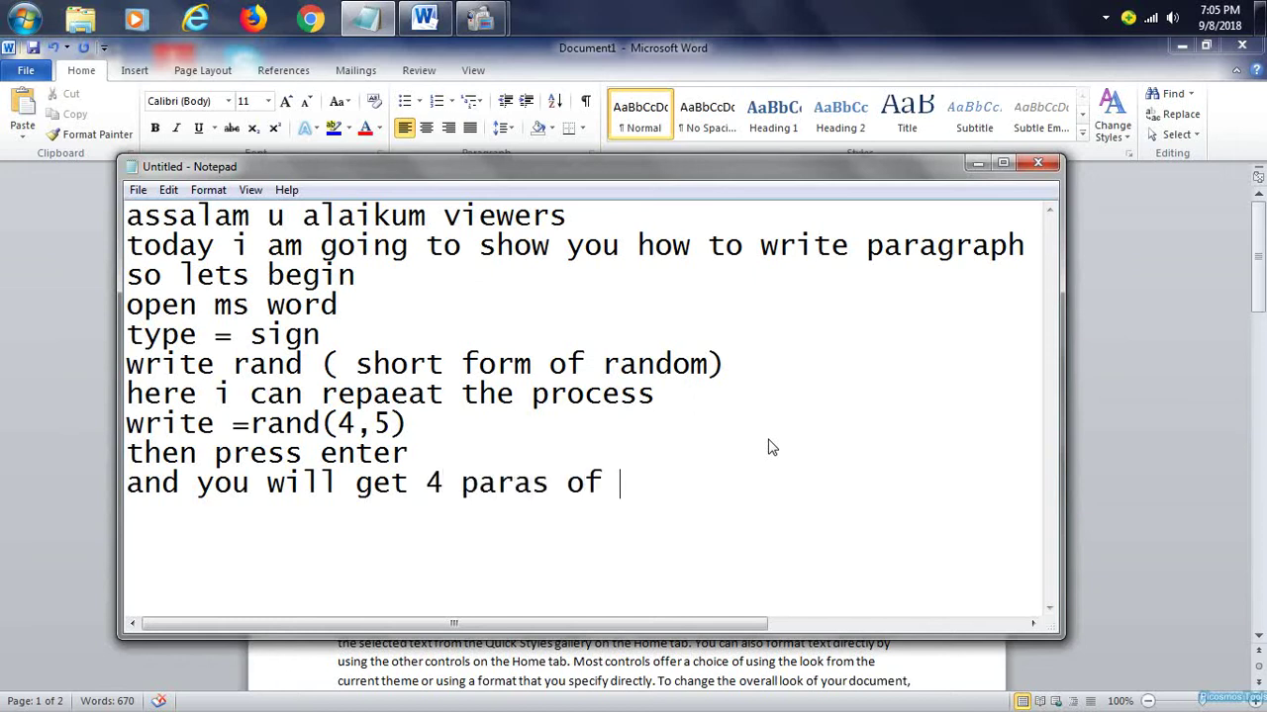
{"action": "type", "text": "5 lines"}
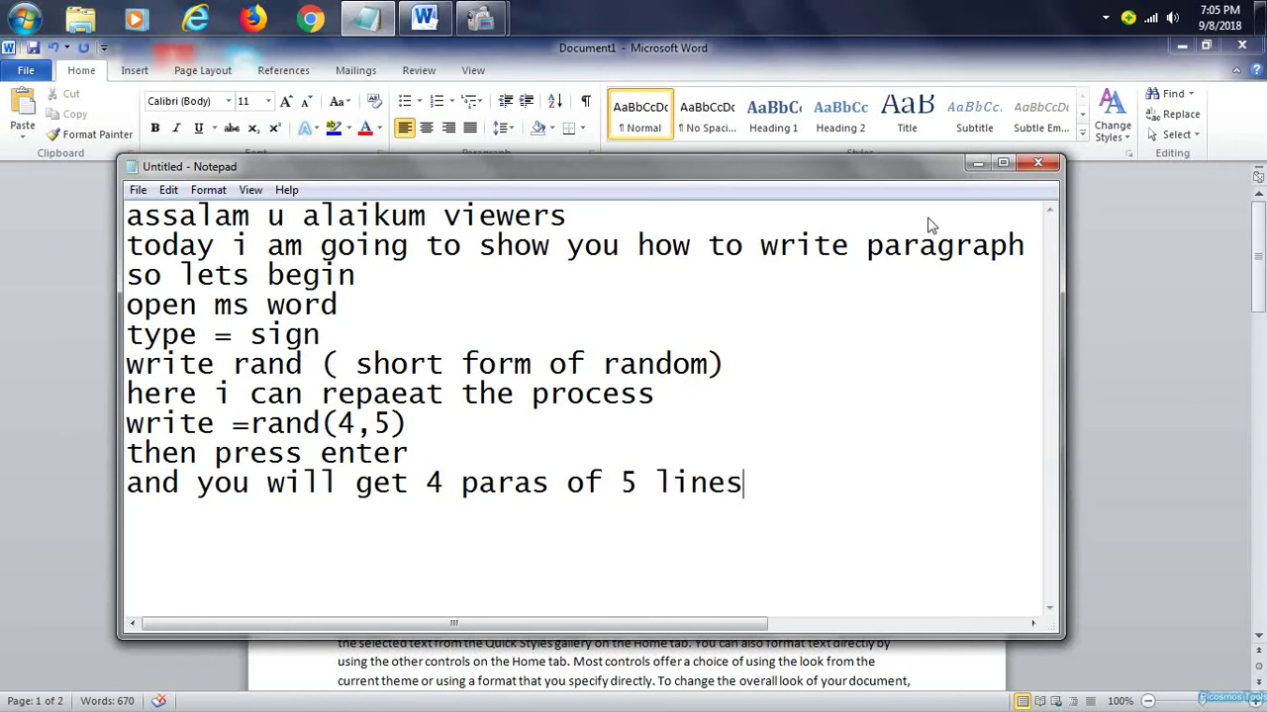
{"action": "left_click", "coordinate": [976, 163]}
Type =rand(1,1) on page 2's empty line to add one sample sentence, reaching 690 words
{"action": "scroll", "coordinate": [655, 506], "scroll_direction": "down", "scroll_amount": 5}
{"action": "scroll", "coordinate": [655, 506], "scroll_direction": "down", "scroll_amount": 5}
{"action": "scroll", "coordinate": [428, 535], "scroll_direction": "up", "scroll_amount": 5}
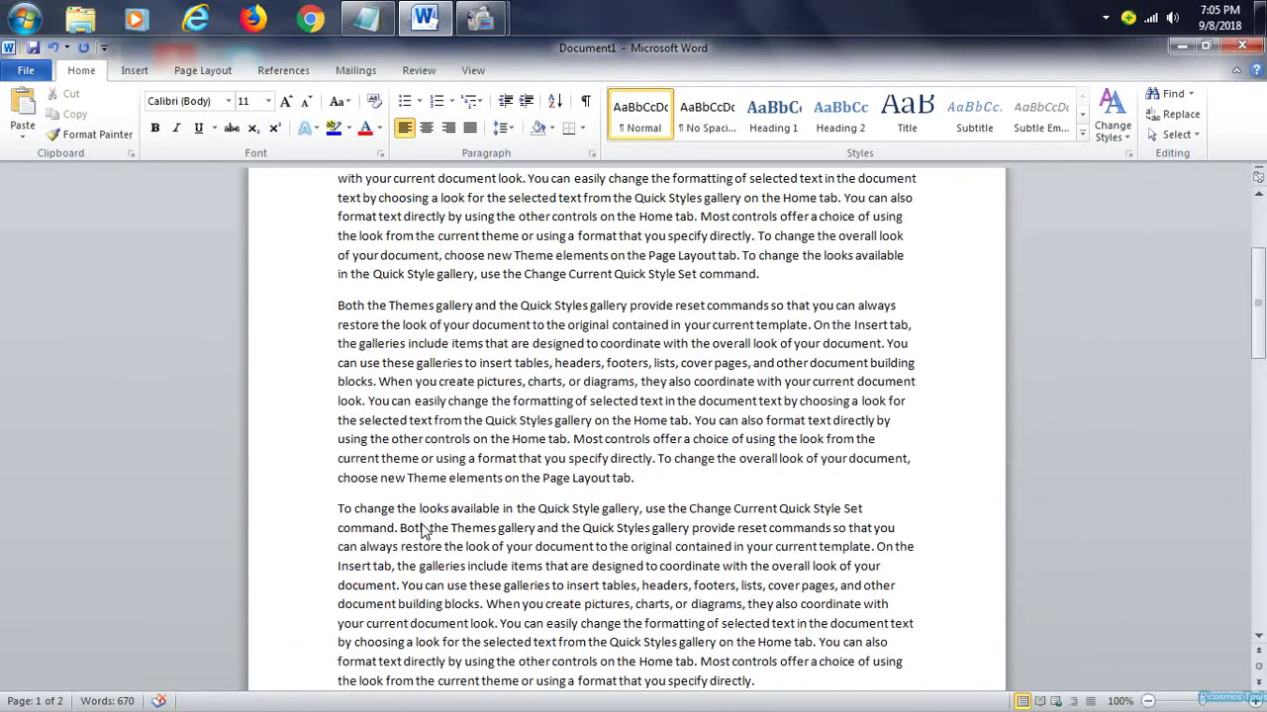
{"action": "scroll", "coordinate": [424, 533], "scroll_direction": "up", "scroll_amount": 5}
{"action": "mouse_move", "coordinate": [339, 343]}
{"action": "left_mouse_down"}
{"action": "mouse_move", "coordinate": [777, 513]}
{"action": "mouse_move", "coordinate": [912, 706]}
{"action": "left_mouse_up"}
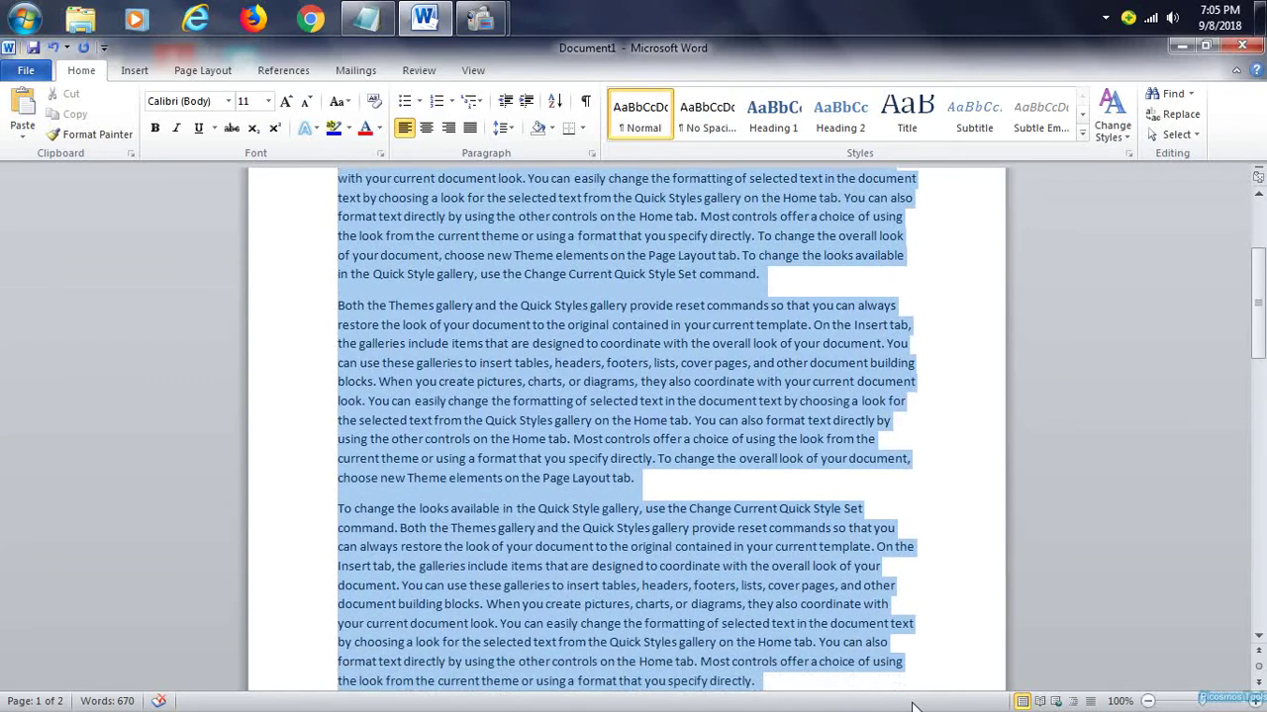
{"action": "mouse_move", "coordinate": [913, 706]}
{"action": "left_mouse_down"}
{"action": "mouse_move", "coordinate": [999, 681]}
{"action": "mouse_move", "coordinate": [976, 627]}
{"action": "left_mouse_up"}
{"action": "left_click", "coordinate": [654, 609]}
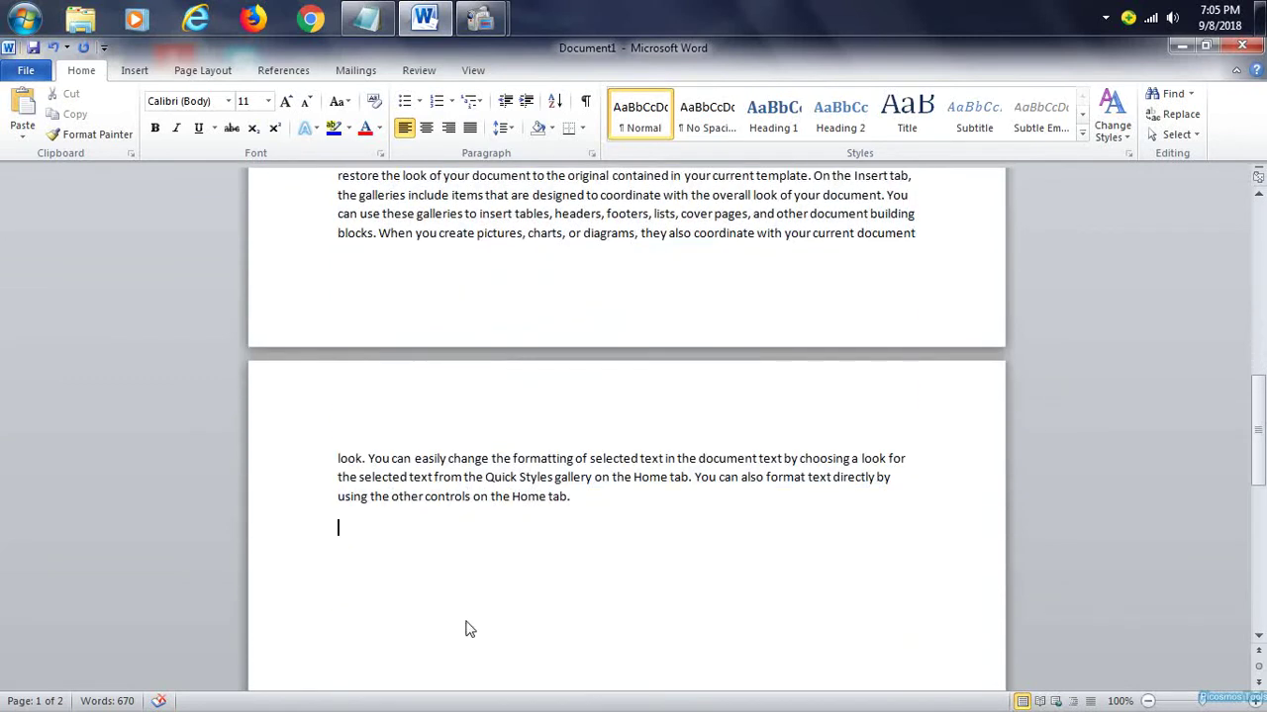
{"action": "type", "text": "="}
{"action": "type", "text": "rand"}
{"action": "type", "text": "(1"}
{"action": "type", "text": ",1)"}
{"action": "key", "text": "Return"}
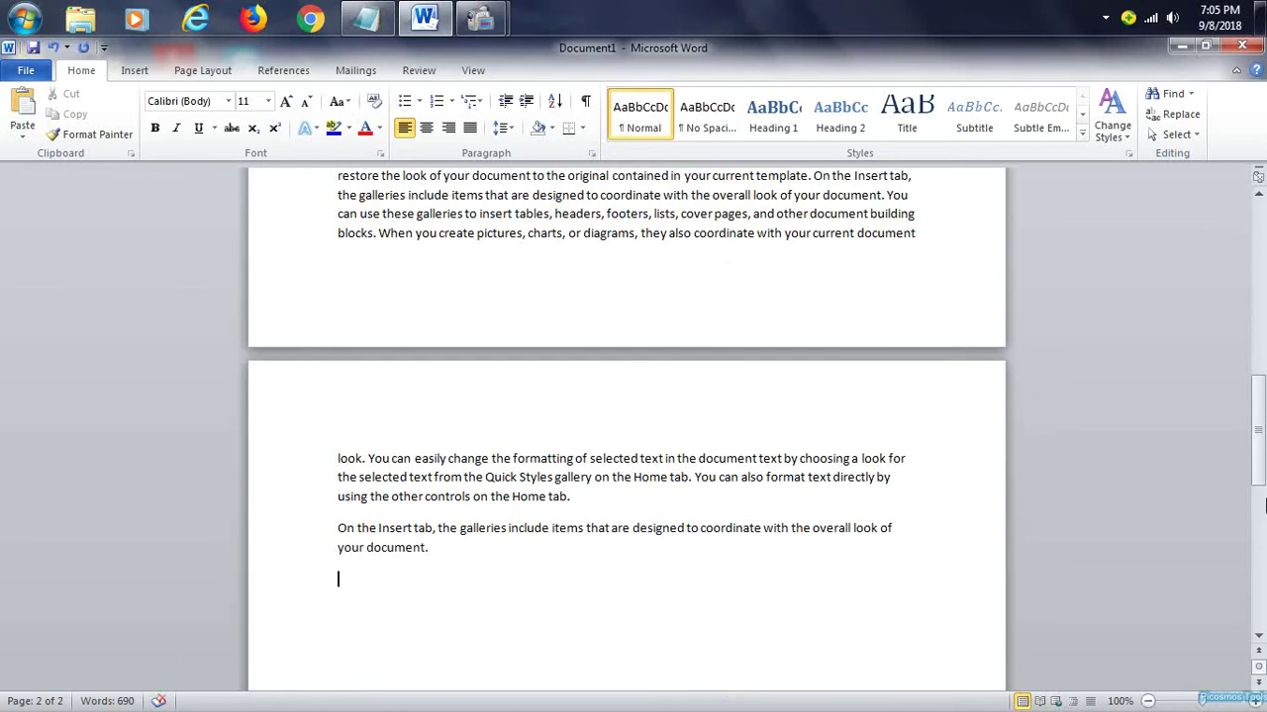
Below the notes, add the heading 'few important tips' and tip '1 do not forget to press ='
{"action": "left_click", "coordinate": [366, 18]}
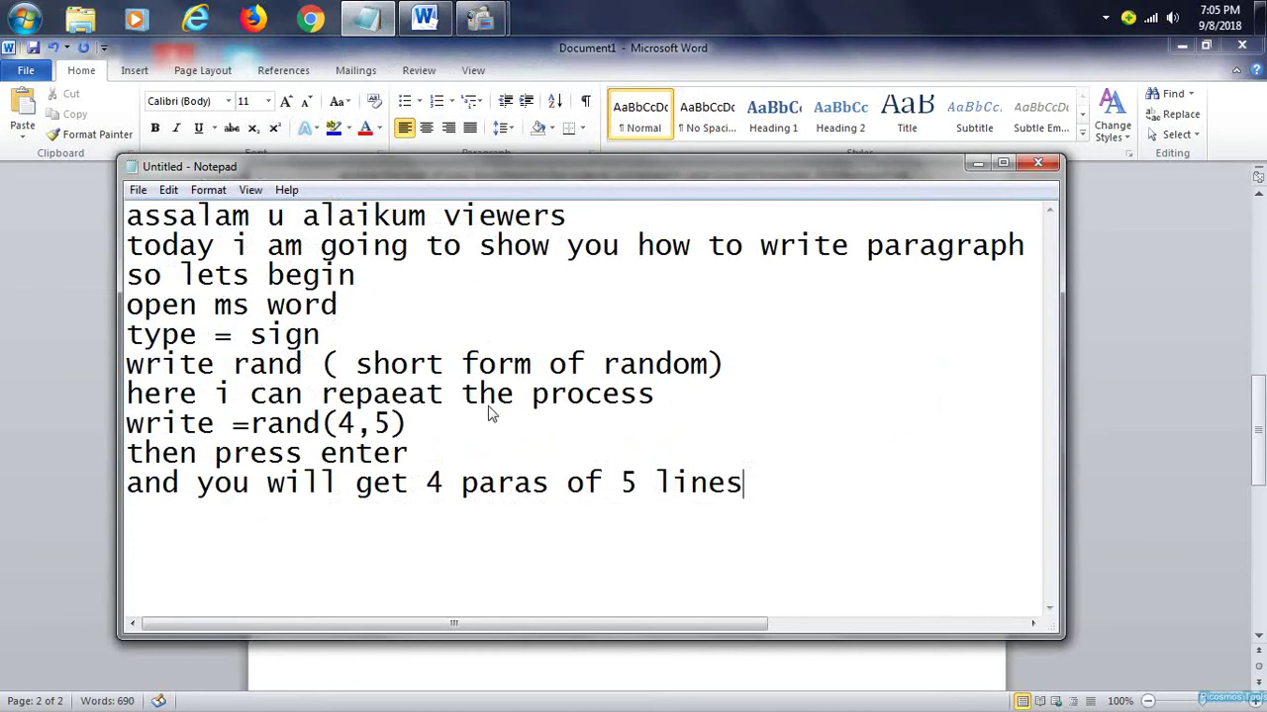
{"action": "left_click", "coordinate": [827, 502]}
{"action": "type", "text": "few "}
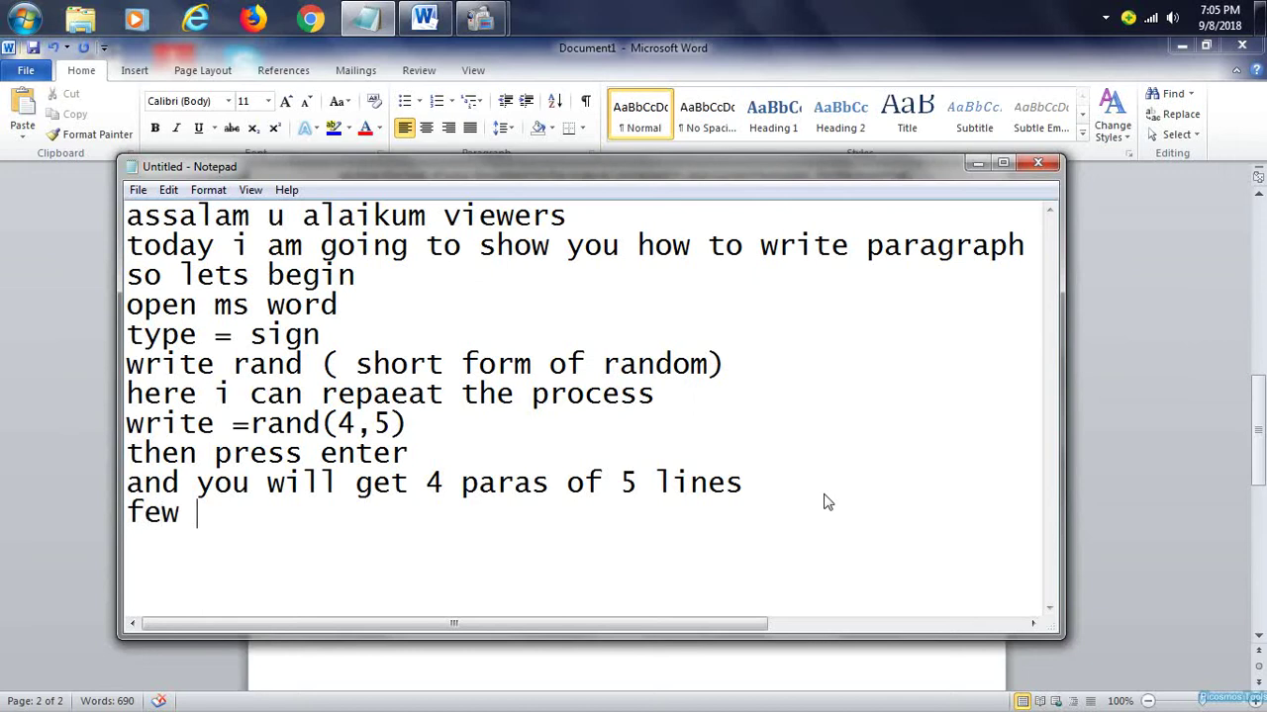
{"action": "type", "text": "impora"}
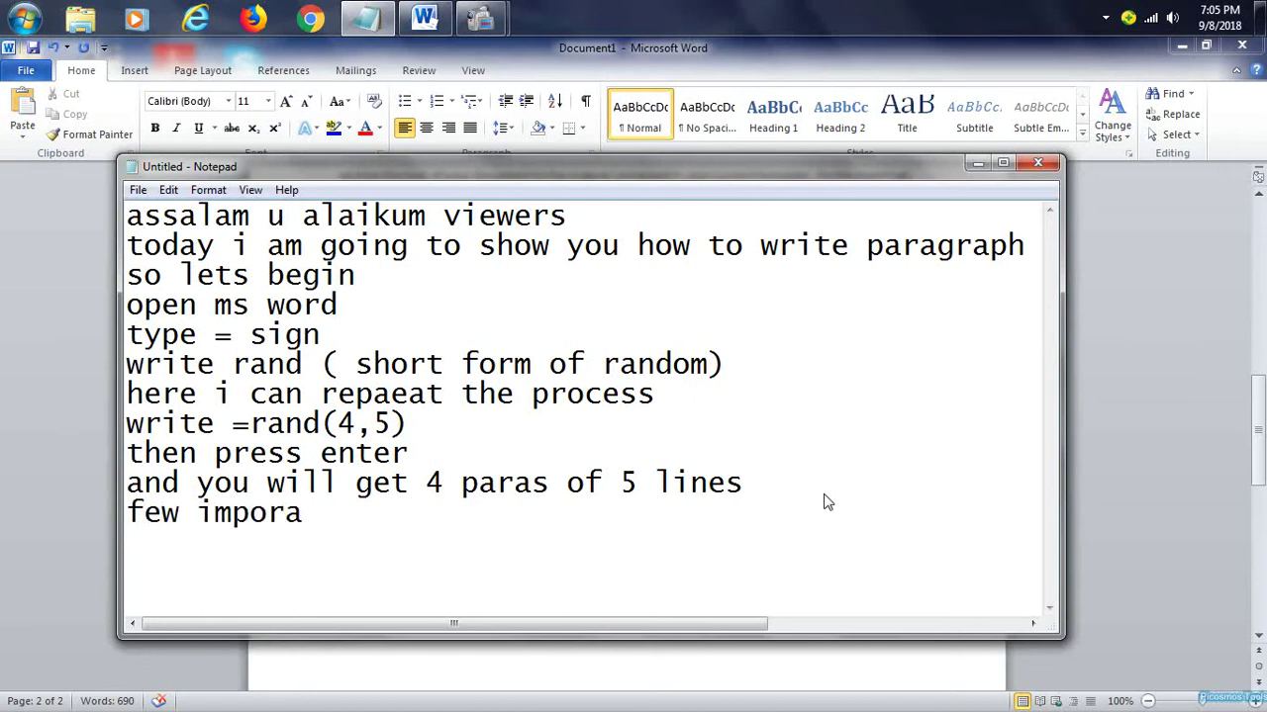
{"action": "key", "text": "BackSpace"}
{"action": "type", "text": "tant tips"}
{"action": "key", "text": "Return"}
{"action": "type", "text": "1 "}
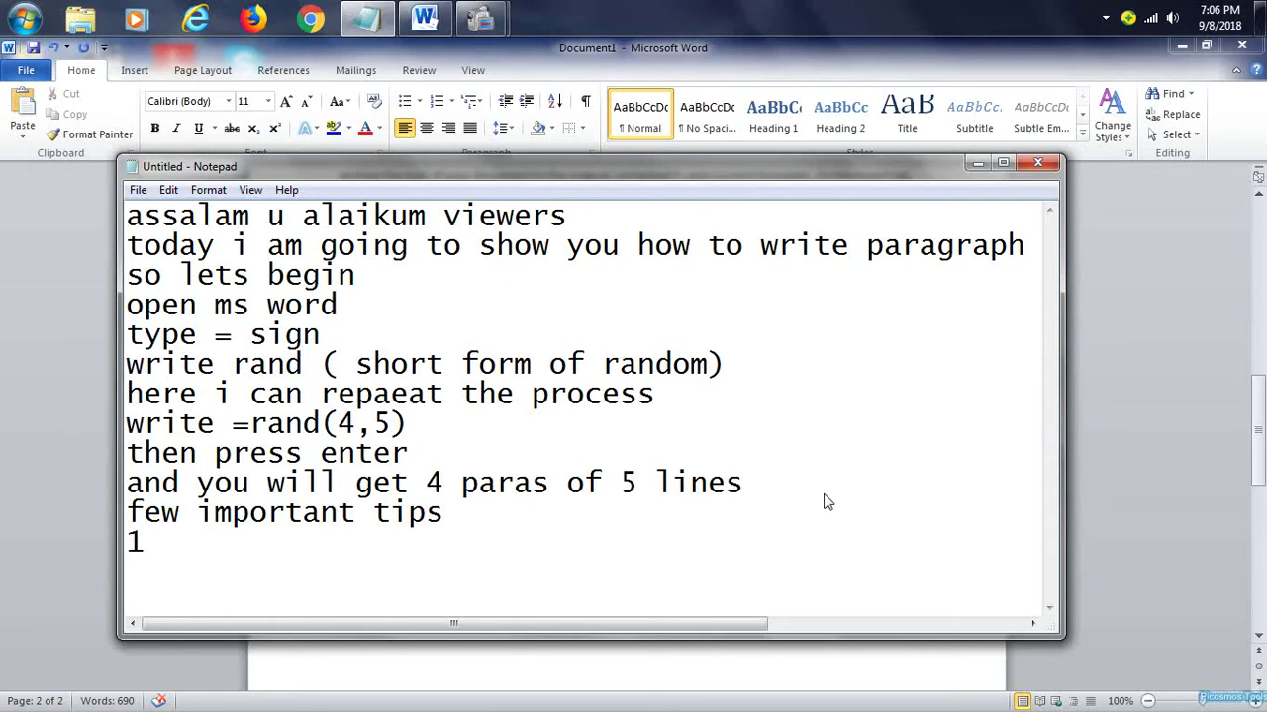
{"action": "type", "text": "do not forget to  press "}
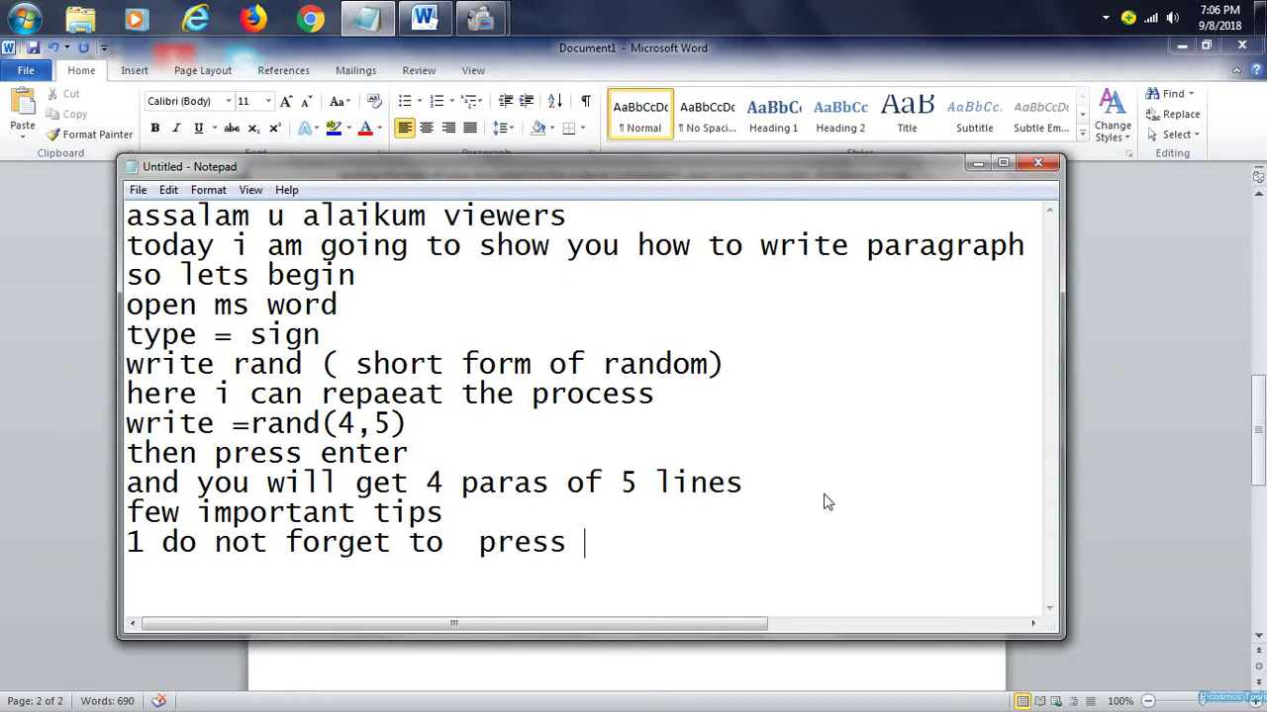
{"action": "type", "text": "="}
Add tip '2 do not press any space between the whole formula'
{"action": "key", "text": "Return"}
{"action": "type", "text": "2 "}
{"action": "type", "text": "do not pro"}
{"action": "key", "text": "BackSpace"}
{"action": "type", "text": "ess "}
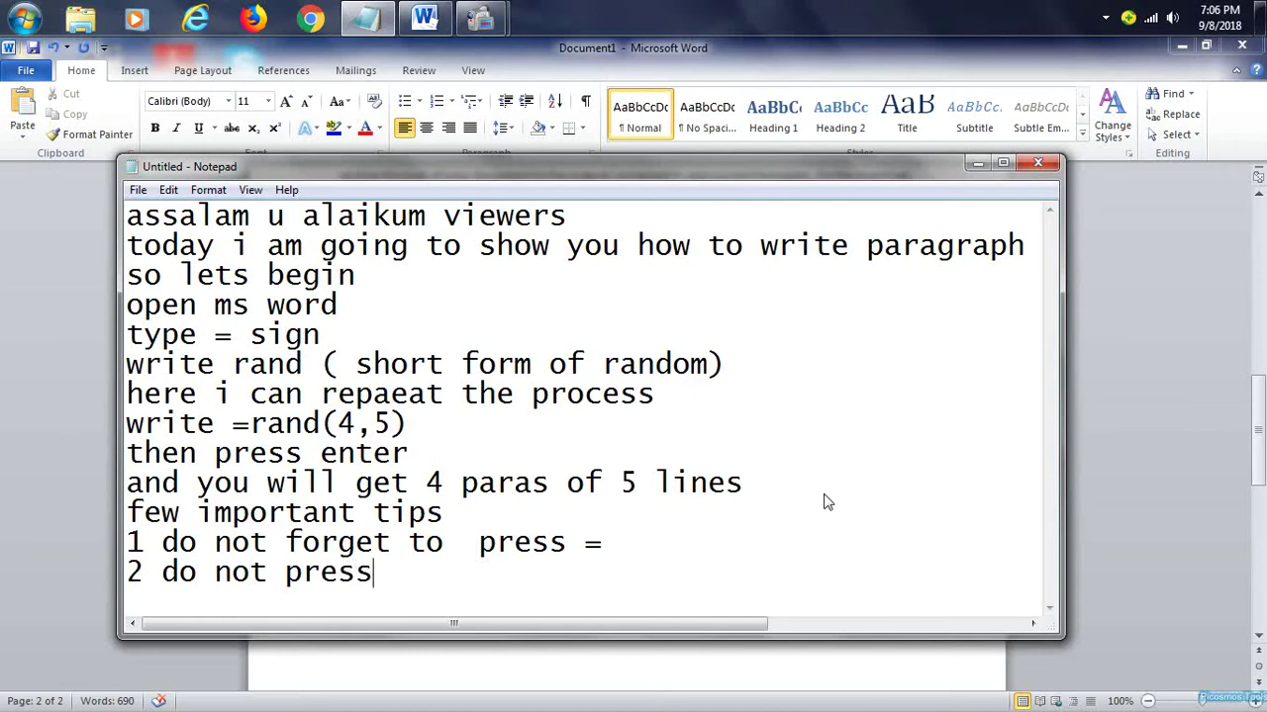
{"action": "type", "text": "any "}
{"action": "type", "text": "space "}
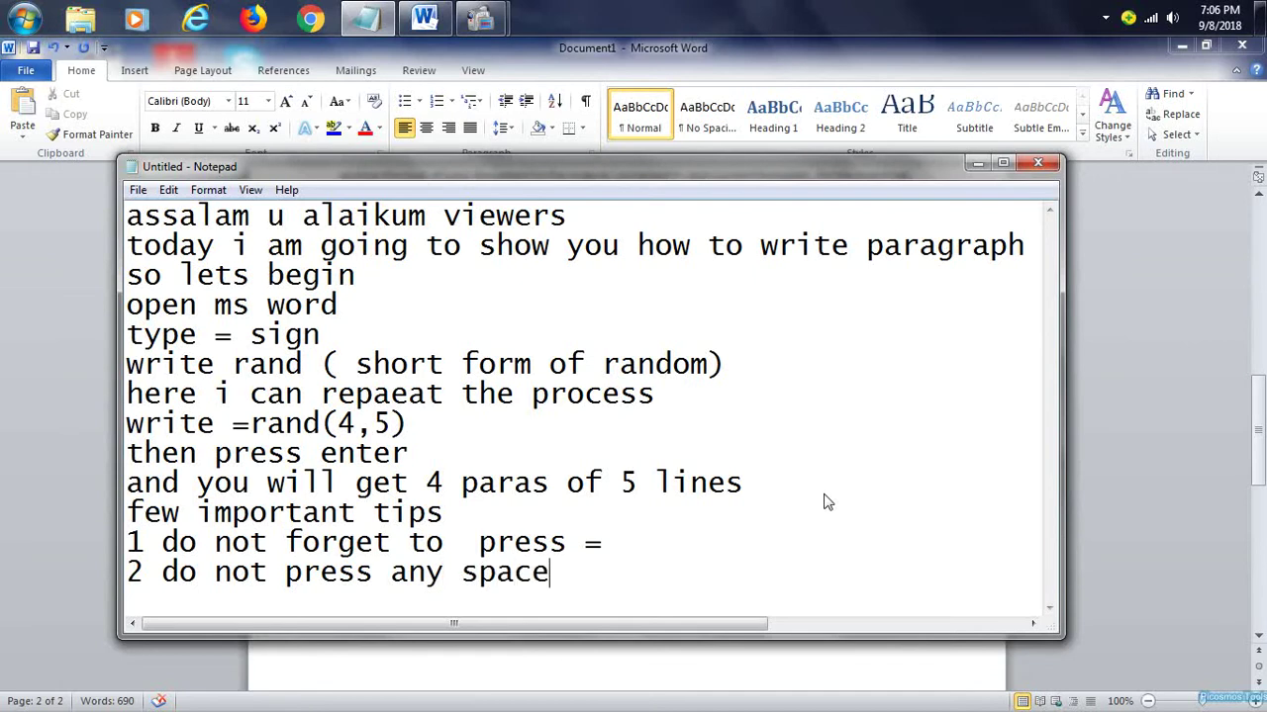
{"action": "type", "text": "between the whol"}
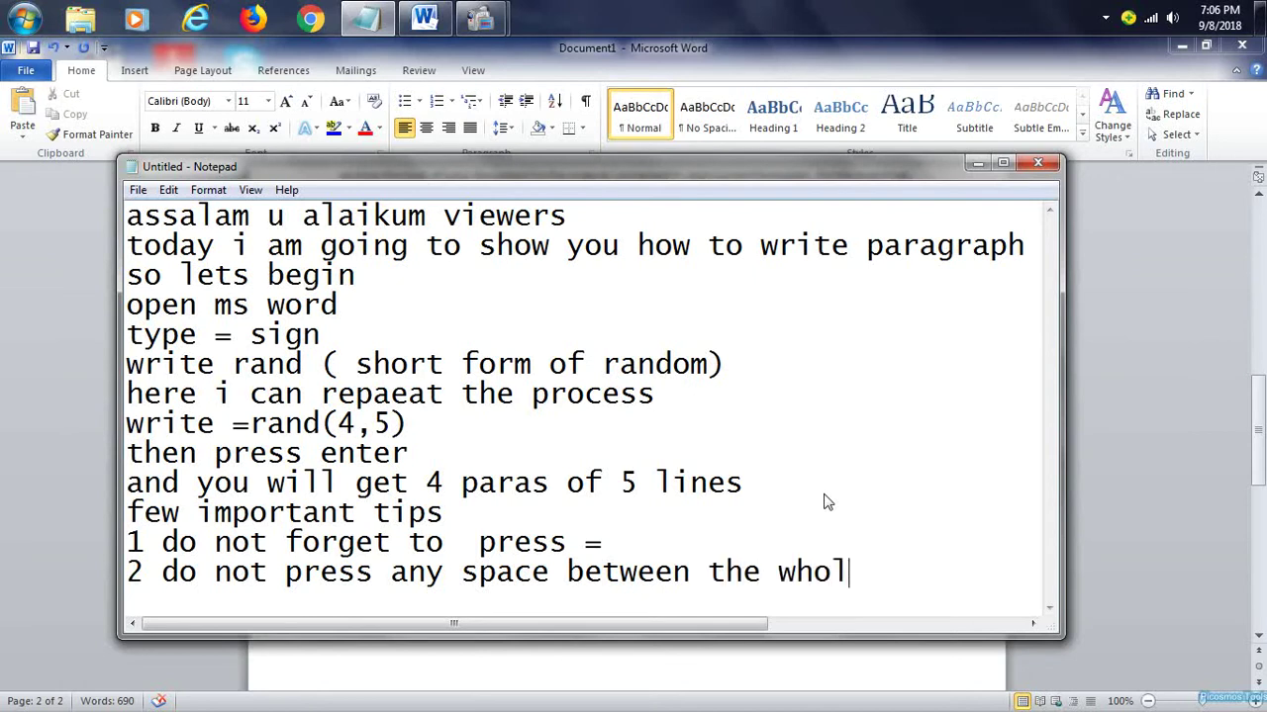
{"action": "type", "text": "e formula"}
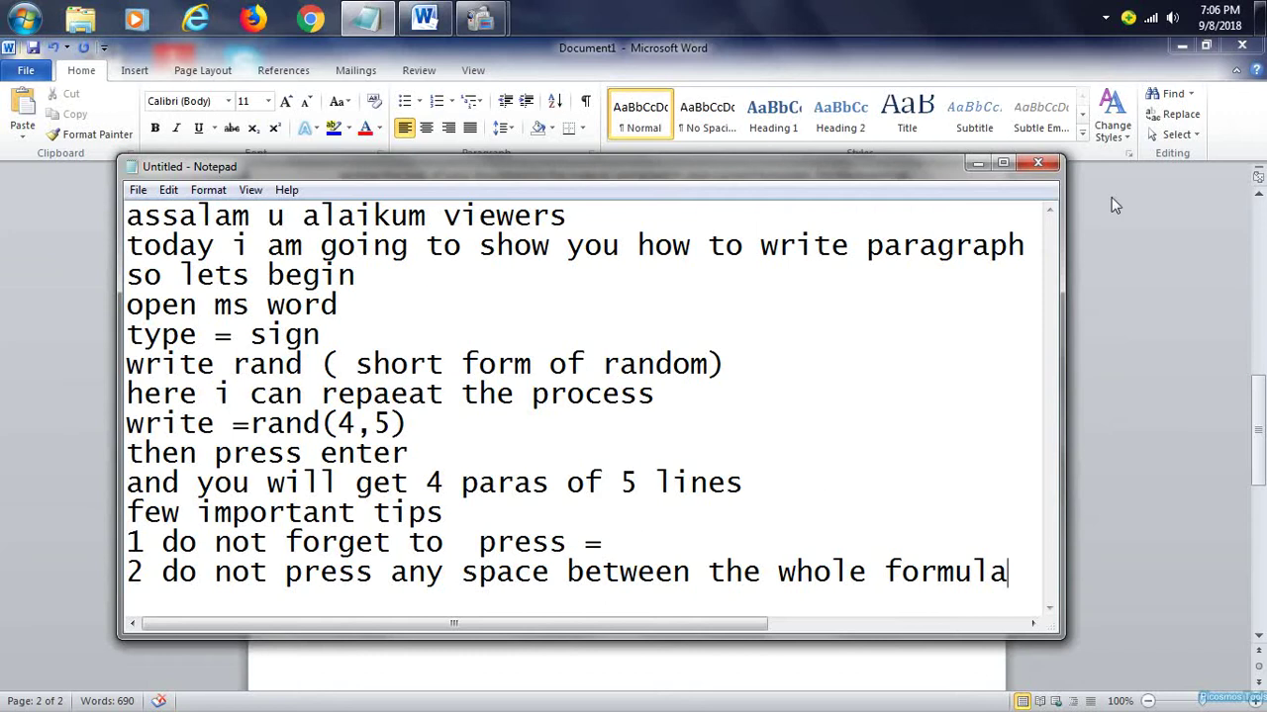
Add closing lines 'i hope you like this video and learnt something' and 'please like and share this video so i can upload more'
{"action": "key", "text": "Return"}
{"action": "key", "text": "Return"}
{"action": "key", "text": "Return"}
{"action": "key", "text": "Return"}
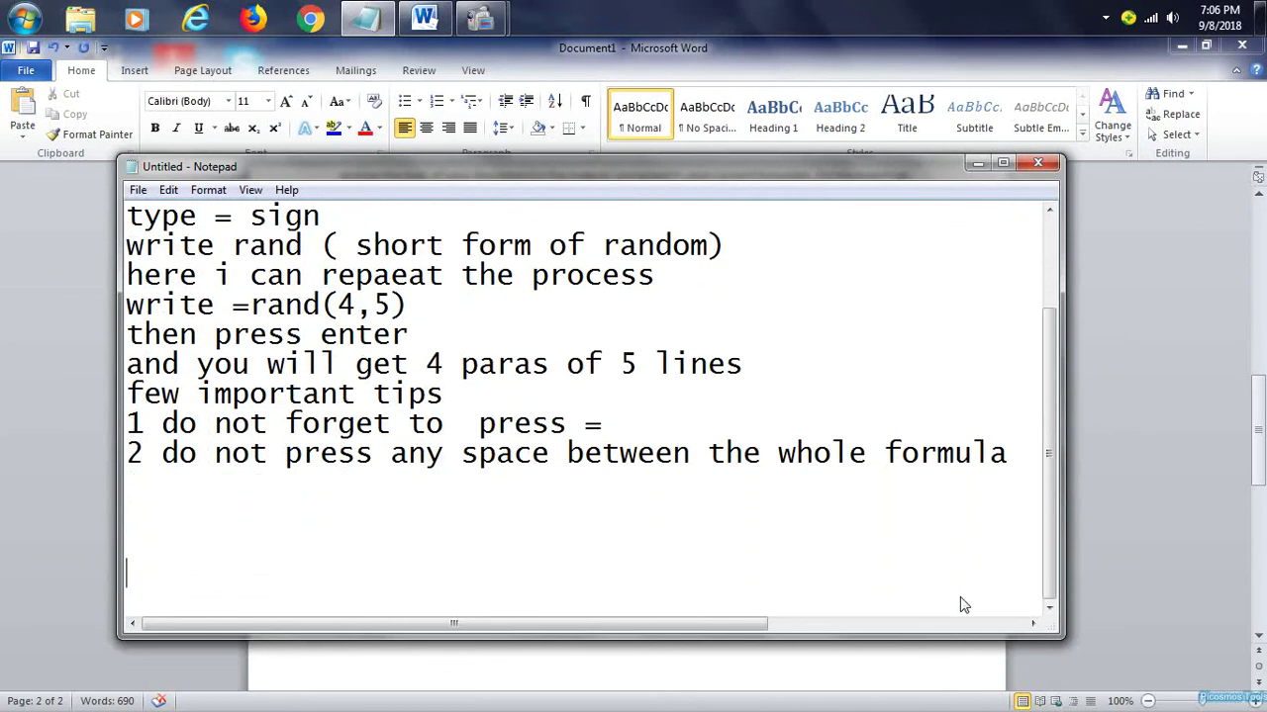
{"action": "type", "text": "i hope "}
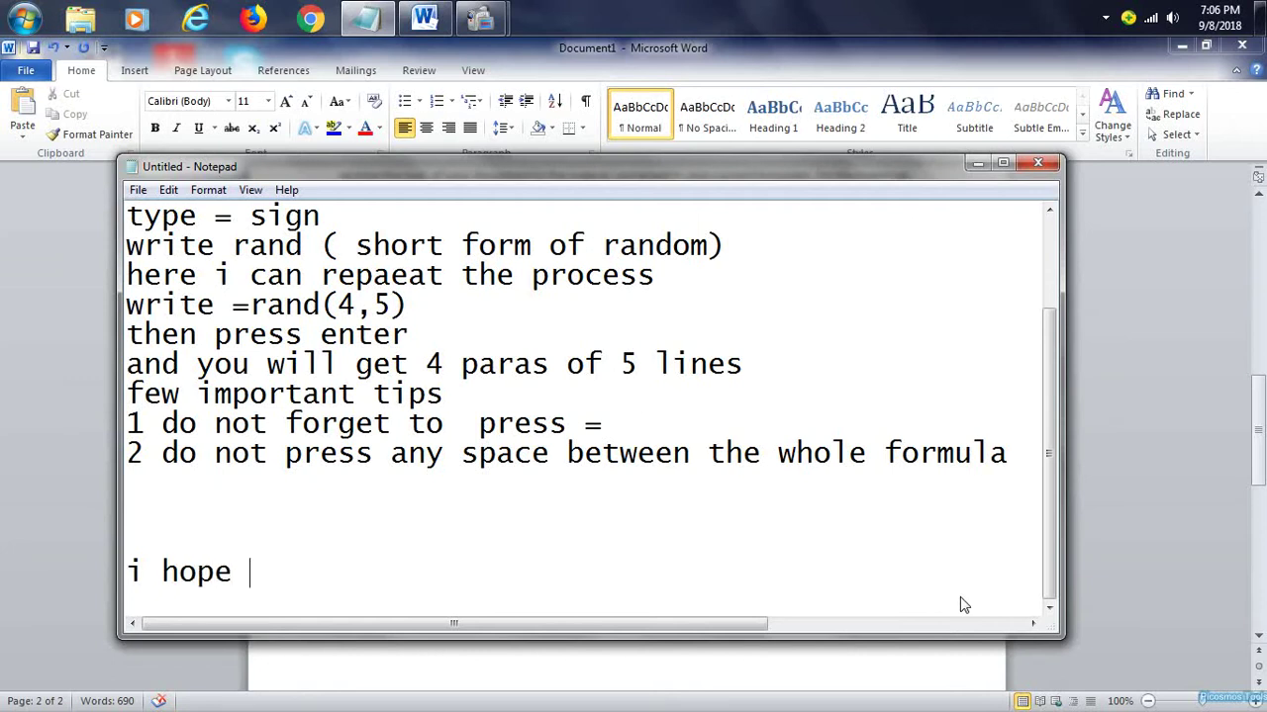
{"action": "type", "text": "you like this vid"}
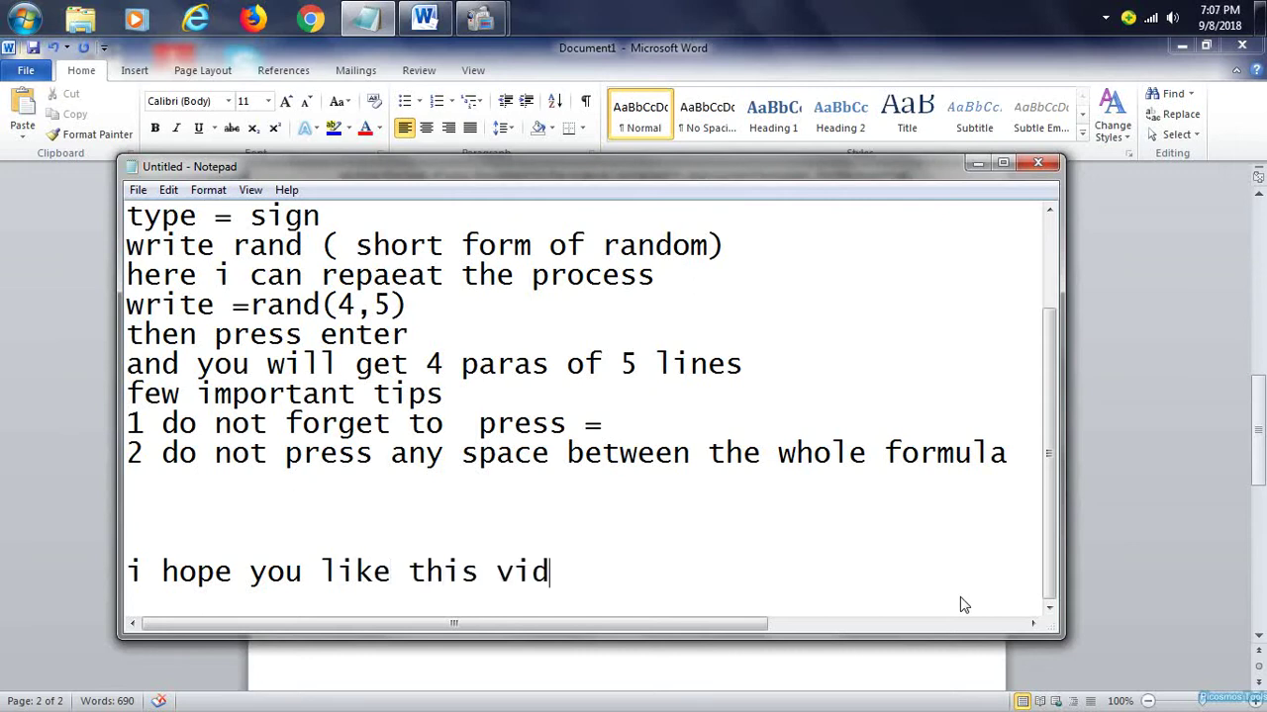
{"action": "type", "text": "eo "}
{"action": "type", "text": "and"}
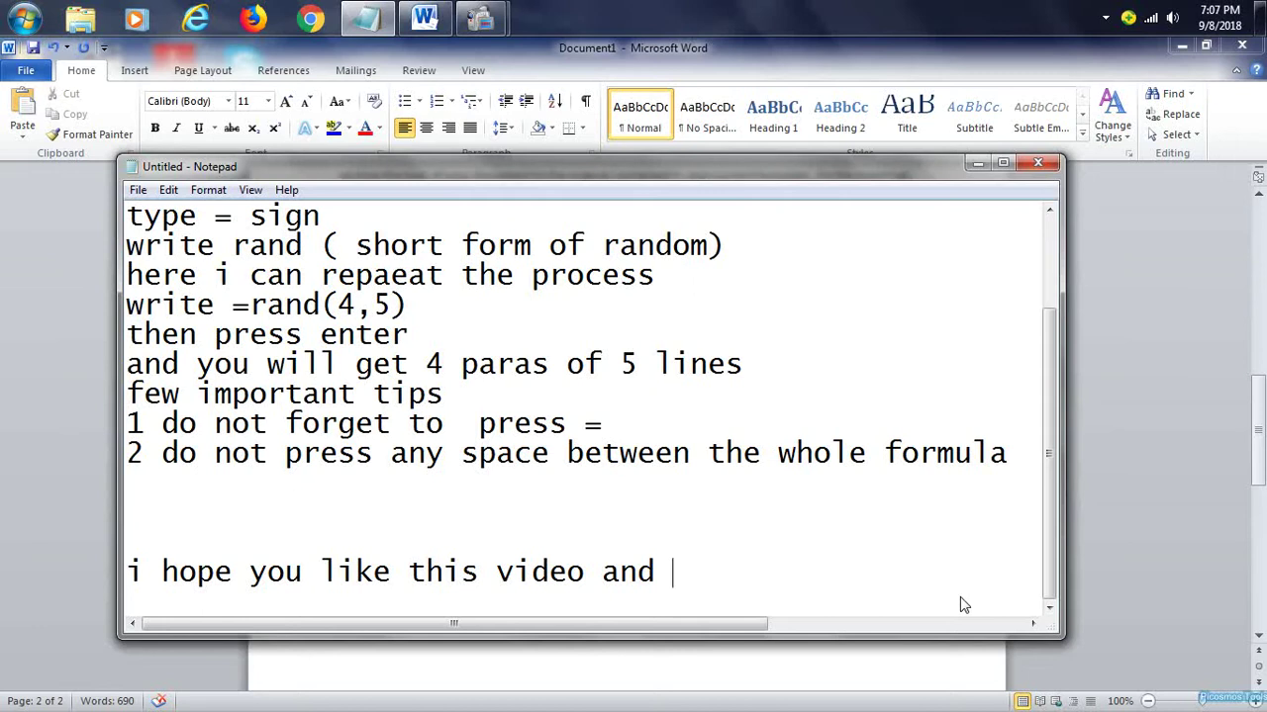
{"action": "type", "text": "lear"}
{"action": "type", "text": "nt something"}
{"action": "key", "text": "Return"}
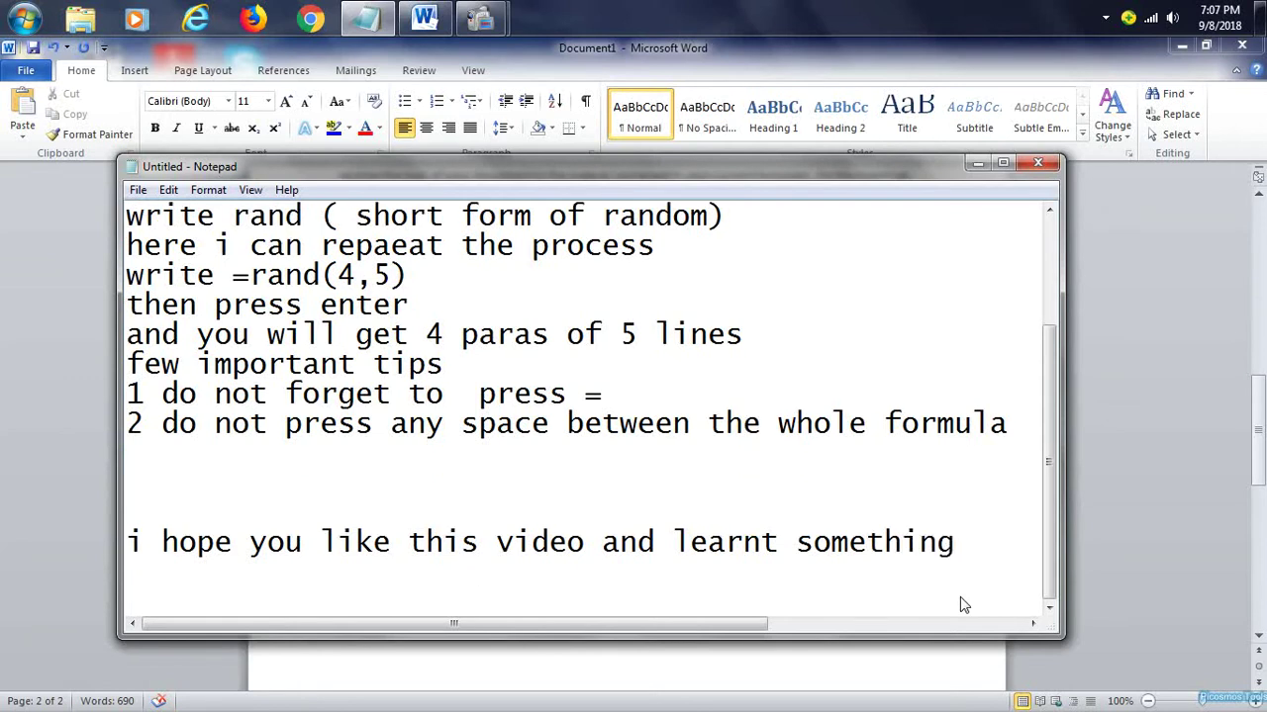
{"action": "type", "text": "please "}
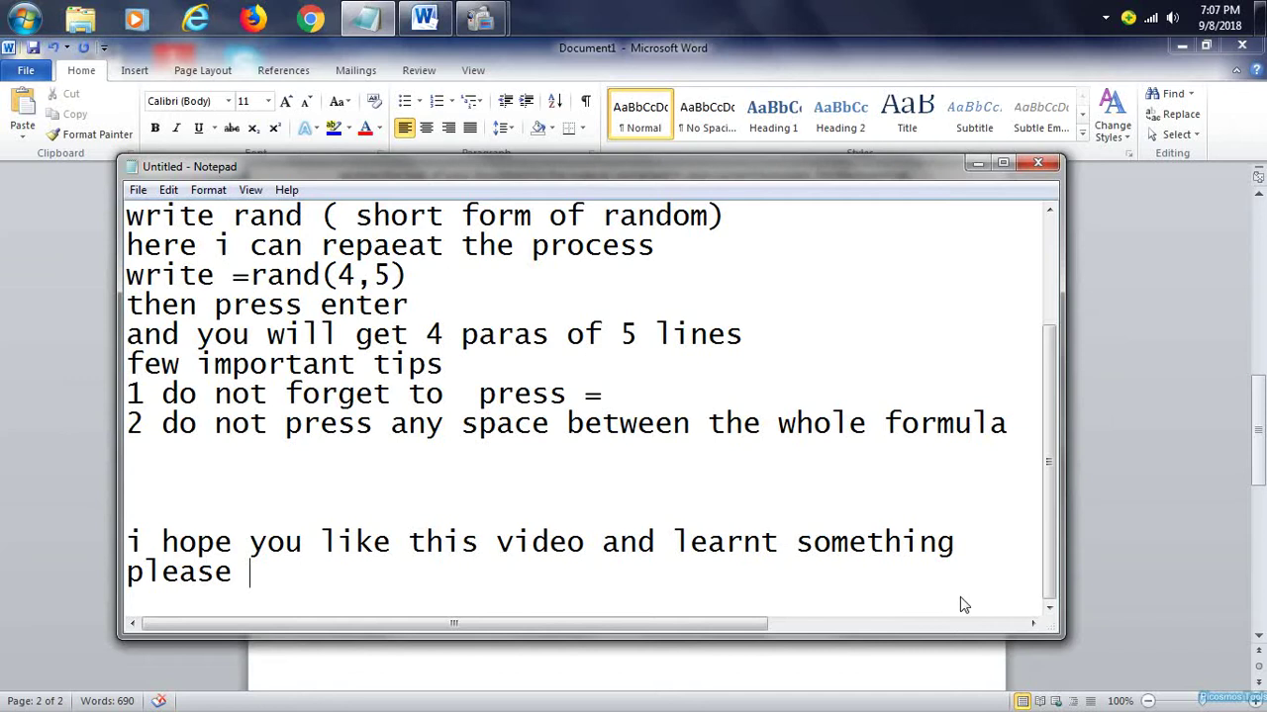
{"action": "type", "text": "like an"}
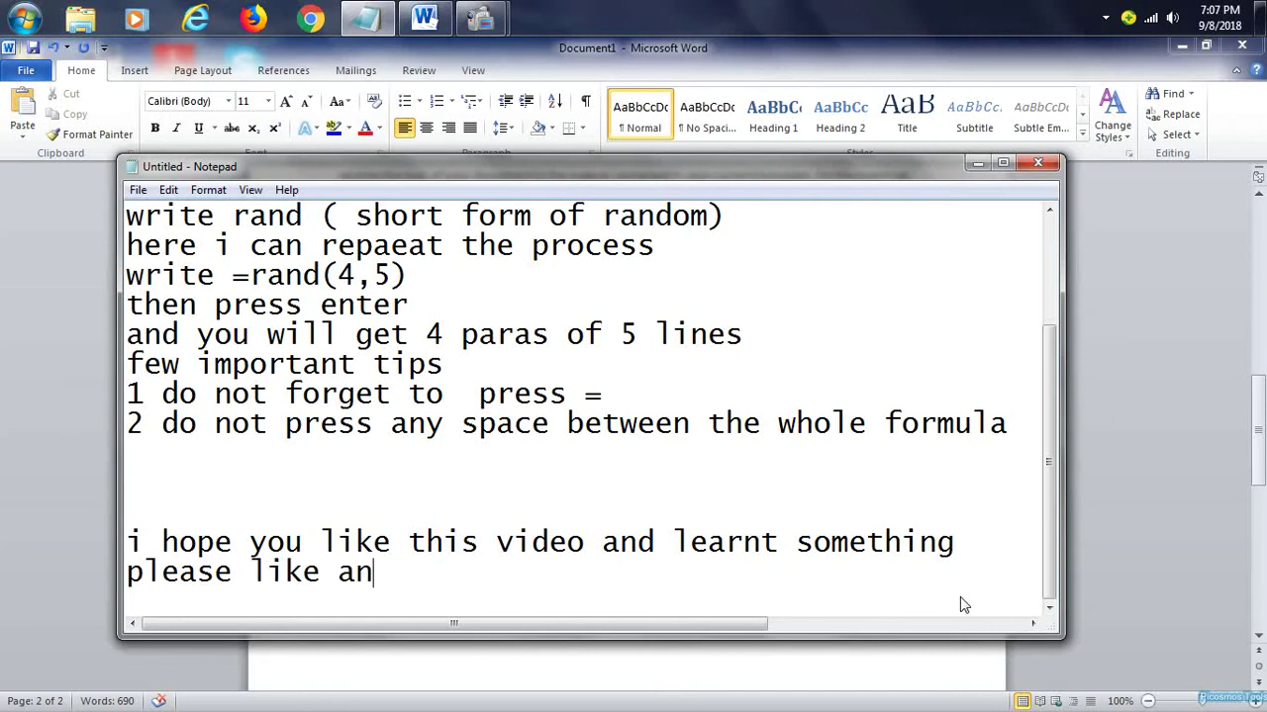
{"action": "type", "text": "d share this "}
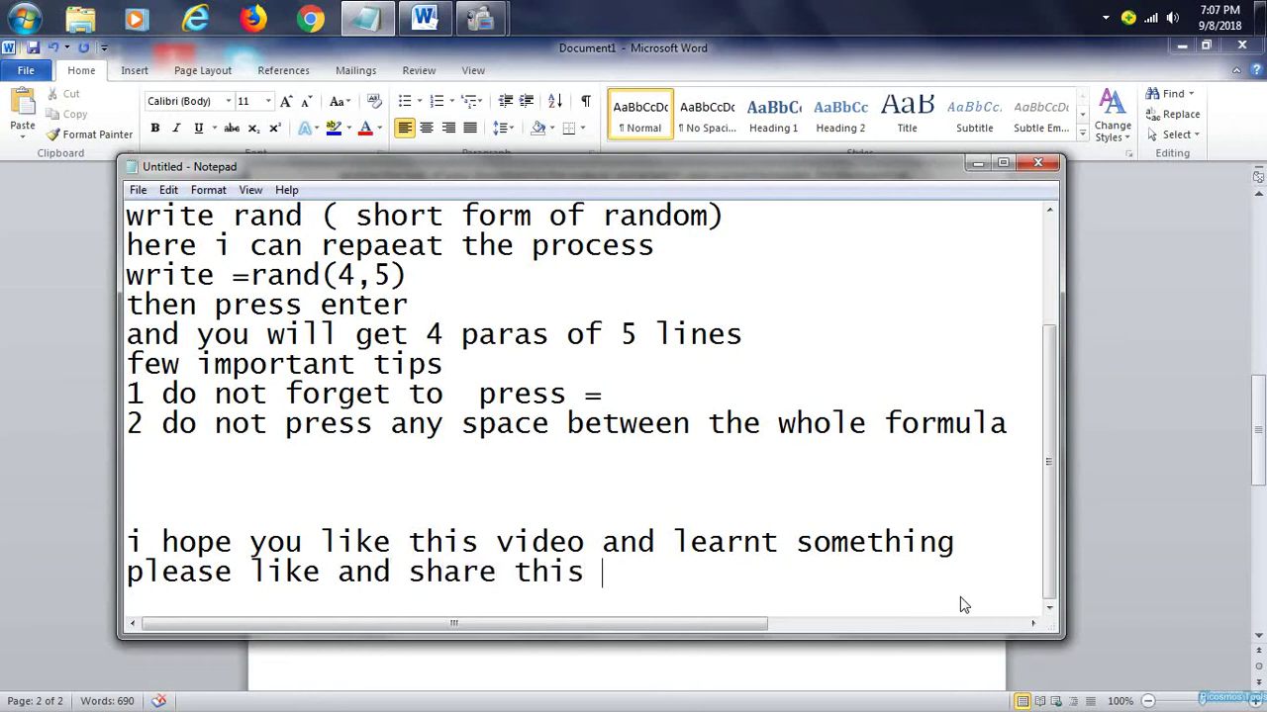
{"action": "type", "text": "video "}
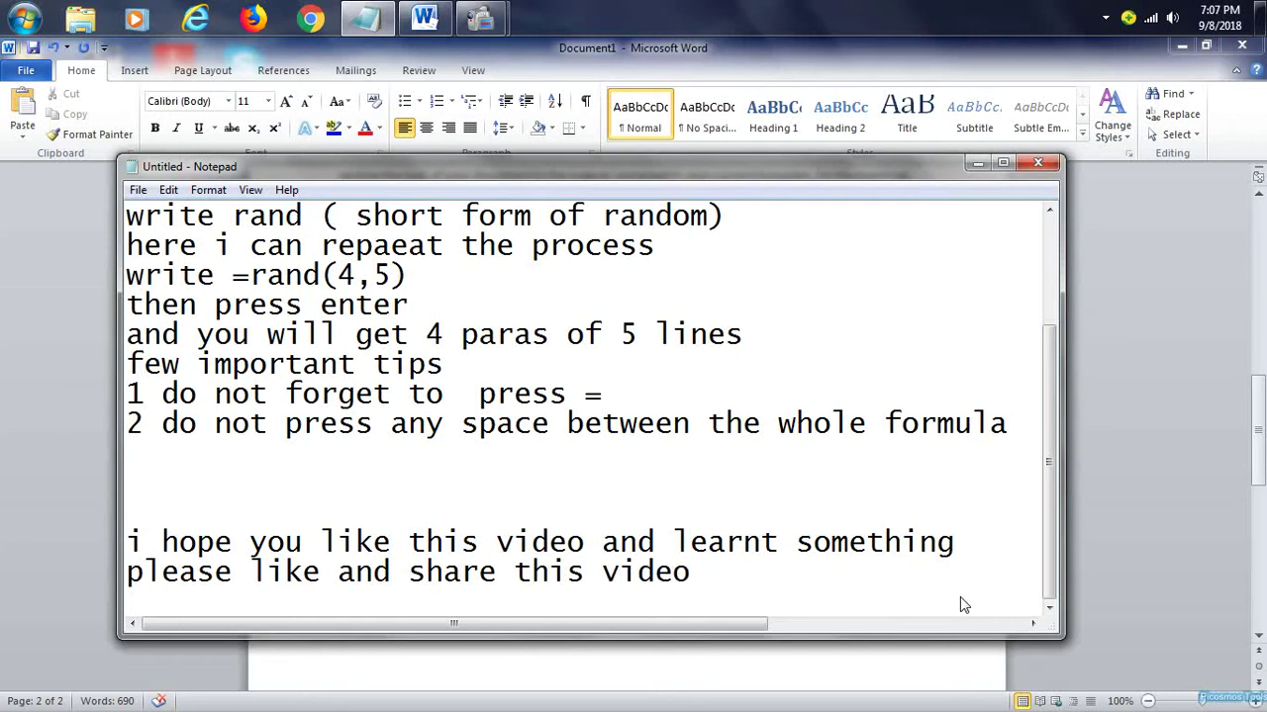
{"action": "type", "text": "so i can upload "}
{"action": "type", "text": "more"}
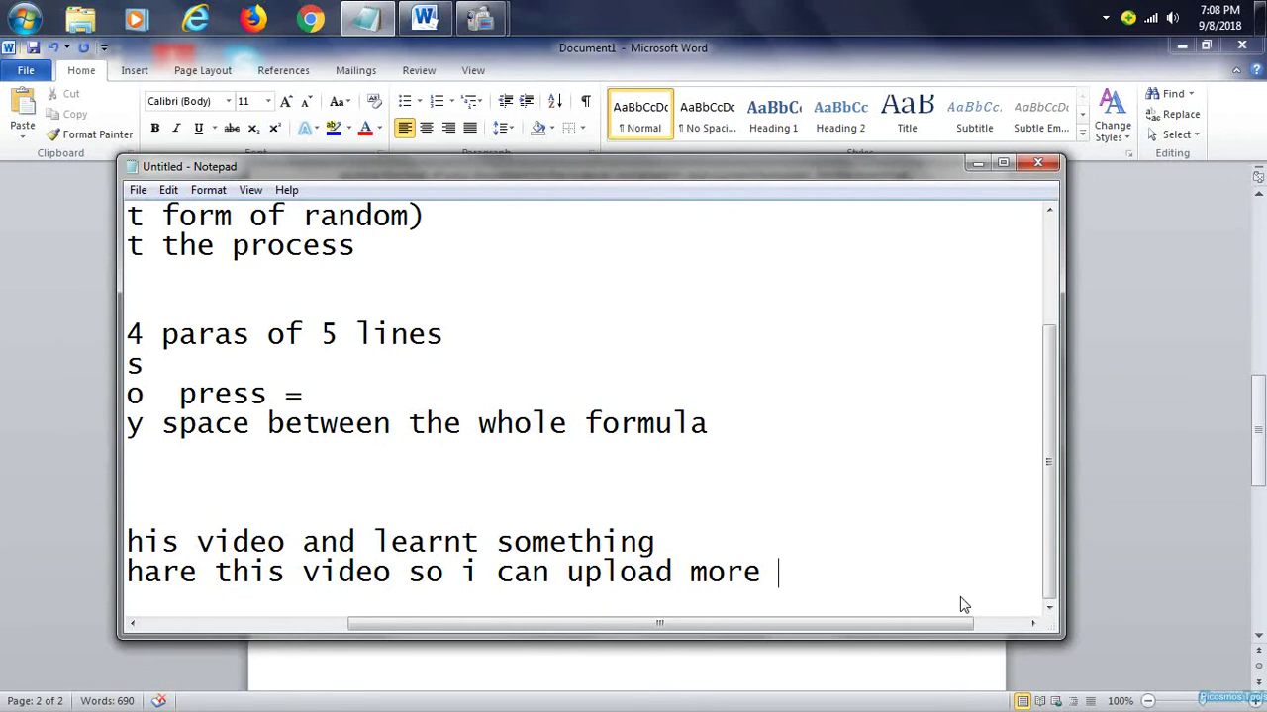
Add the line 'if u have any questions please do not hesitate to ask in the comment box'
{"action": "key", "text": "Return"}
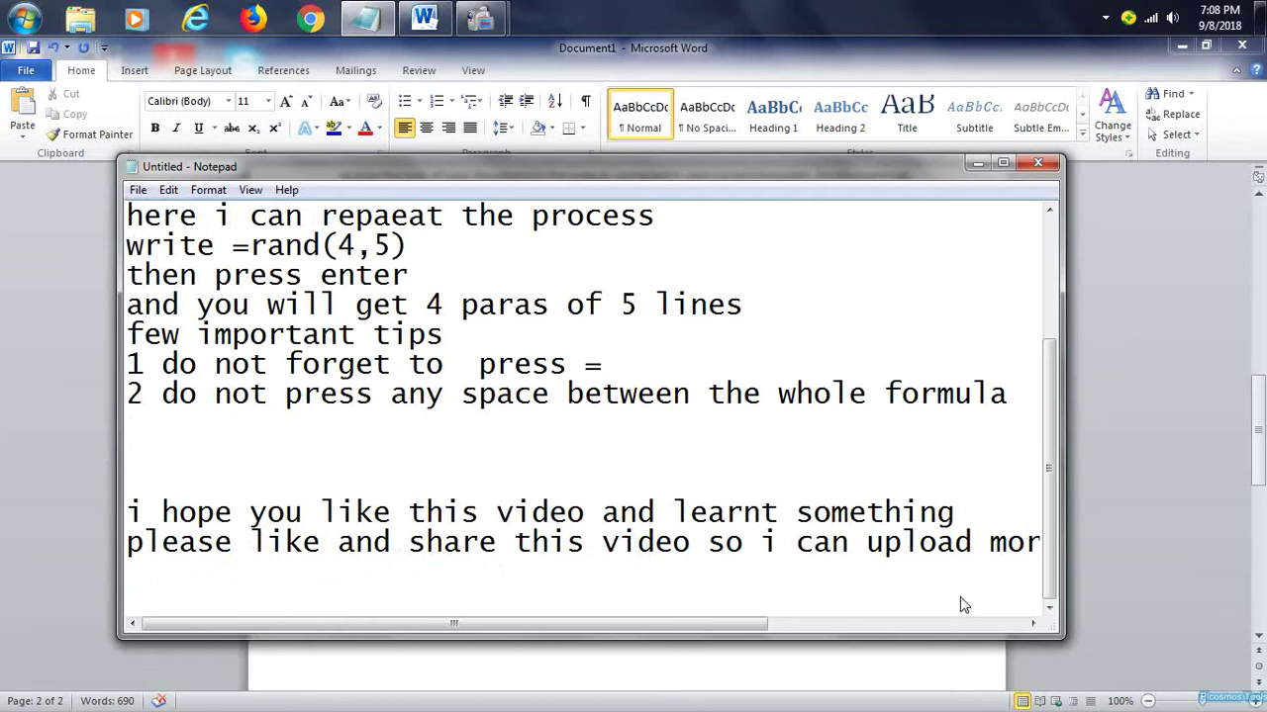
{"action": "type", "text": "if u "}
{"action": "type", "text": "ha"}
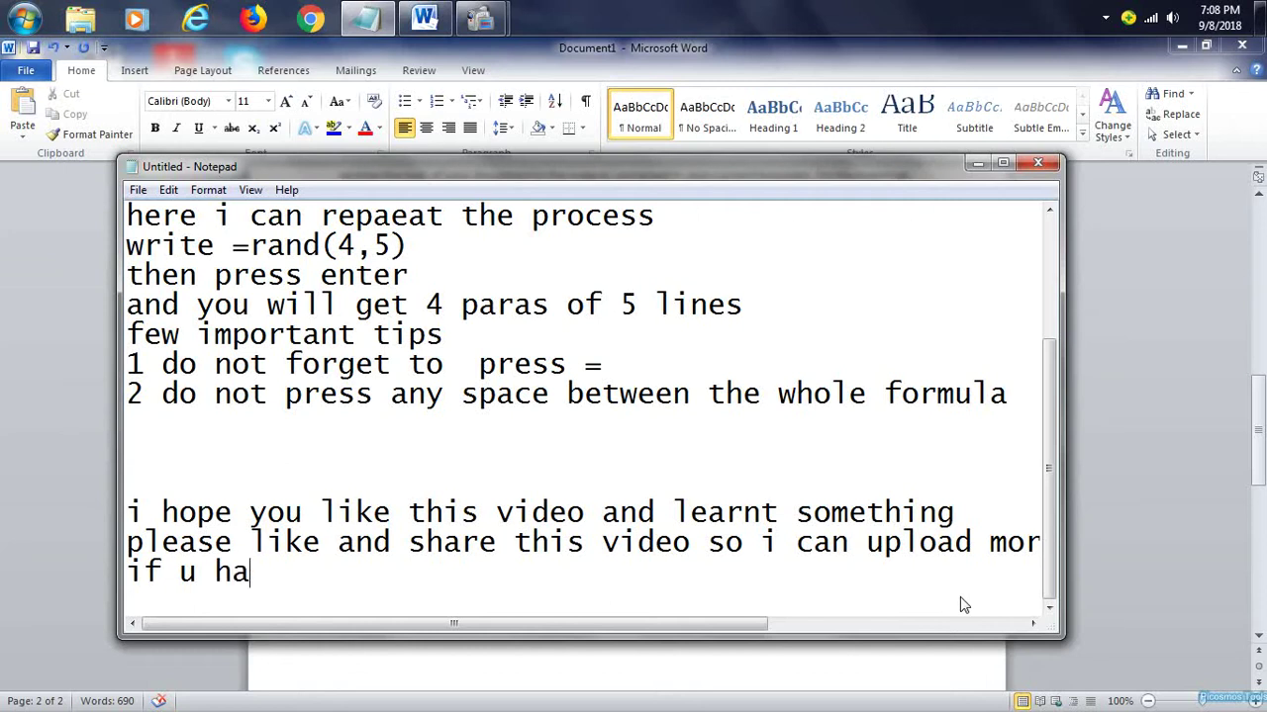
{"action": "type", "text": "ve an"}
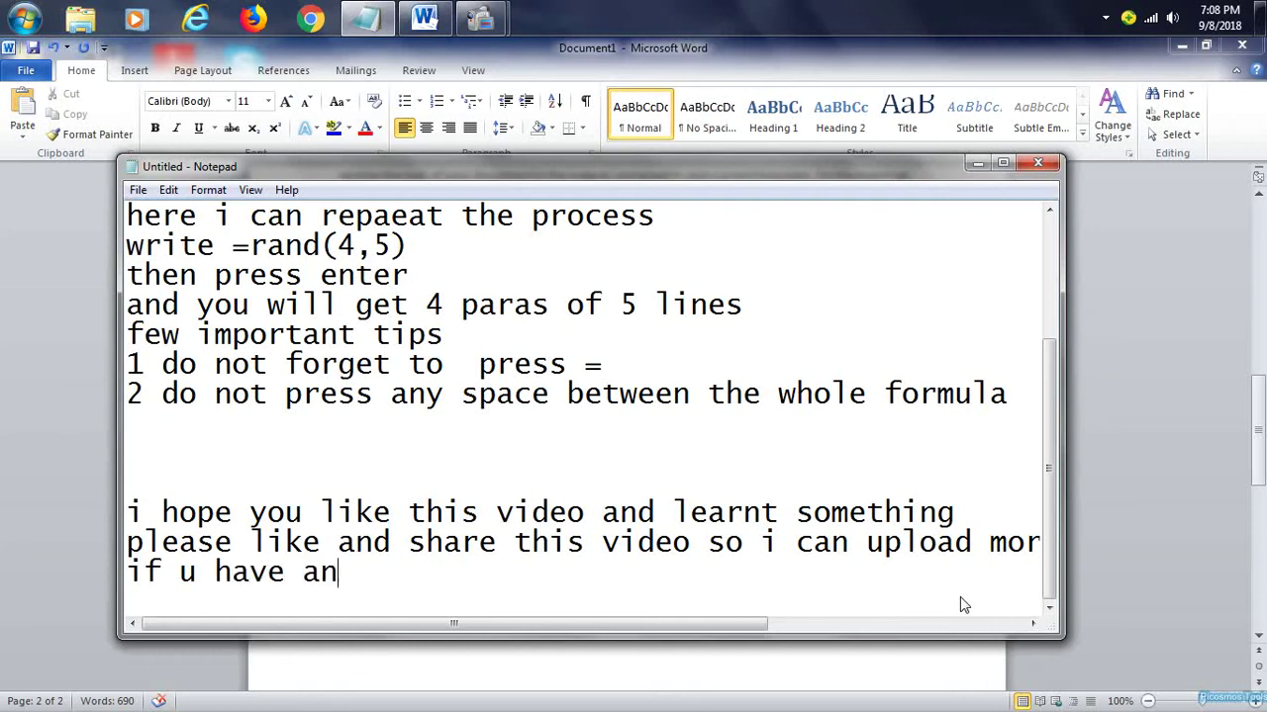
{"action": "type", "text": "y "}
{"action": "type", "text": "questions please do not hesits"}
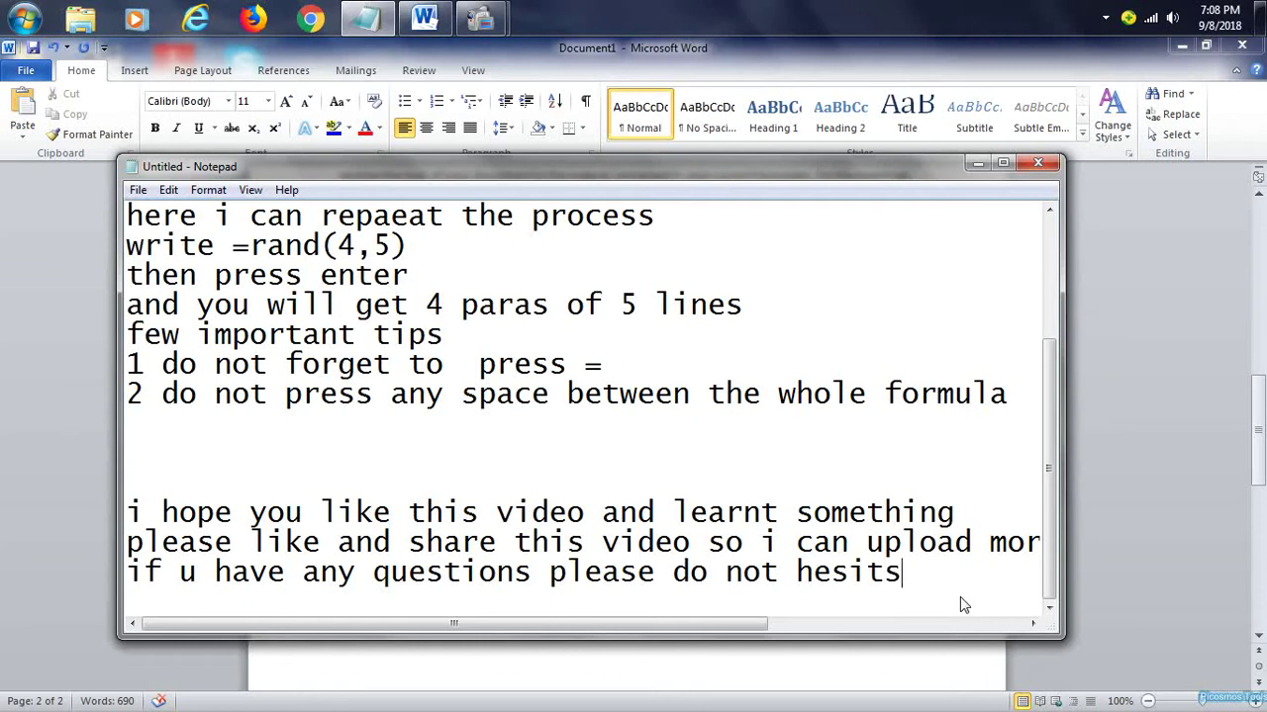
{"action": "key", "text": "BackSpace"}
{"action": "type", "text": "ate to "}
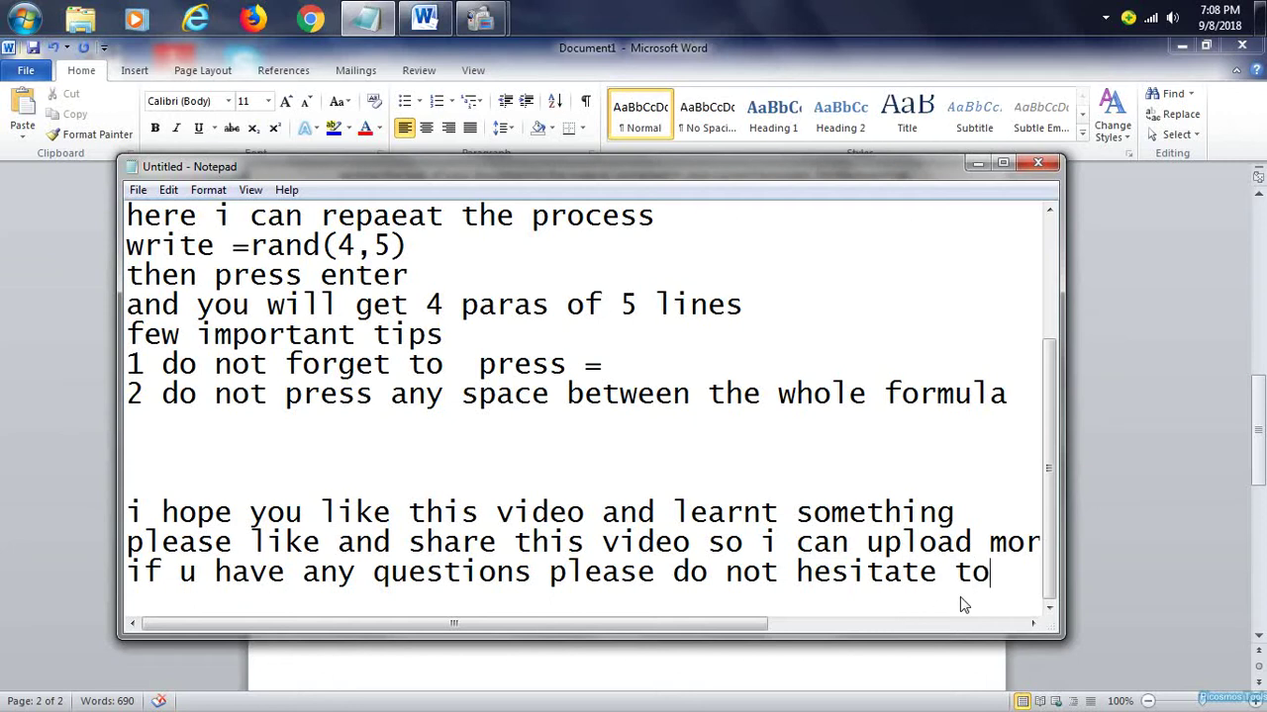
{"action": "type", "text": "ask in the comment"}
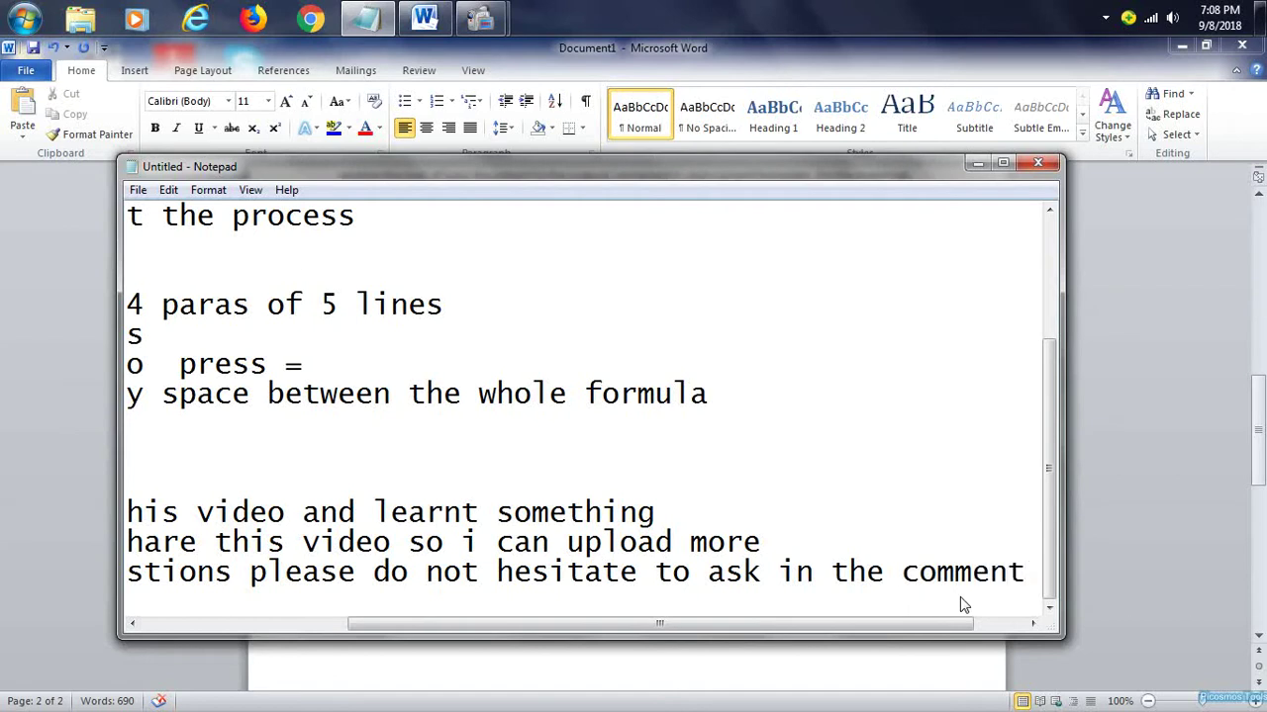
{"action": "type", "text": " bo"}
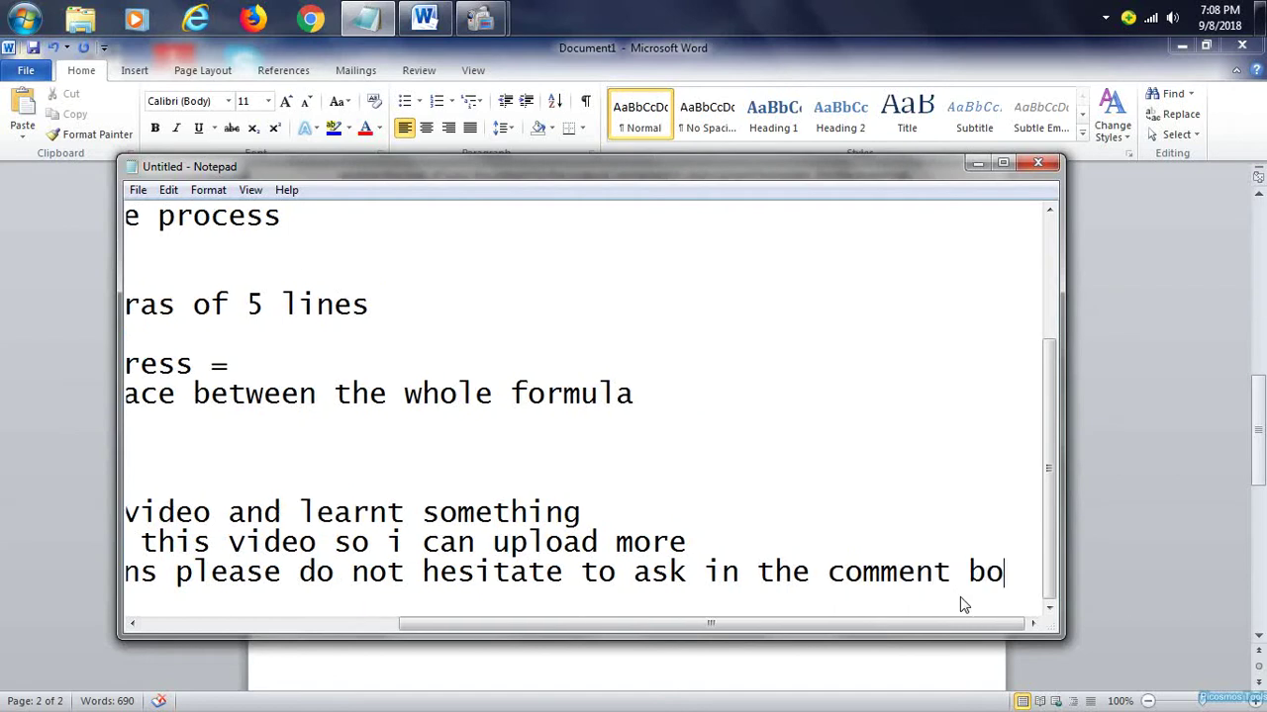
{"action": "type", "text": "x"}
Add 'never ever forget to press the bell icon after subscribing', then begin a 'take care of' line
{"action": "key", "text": "Return"}
{"action": "type", "text": "nevwe evw"}
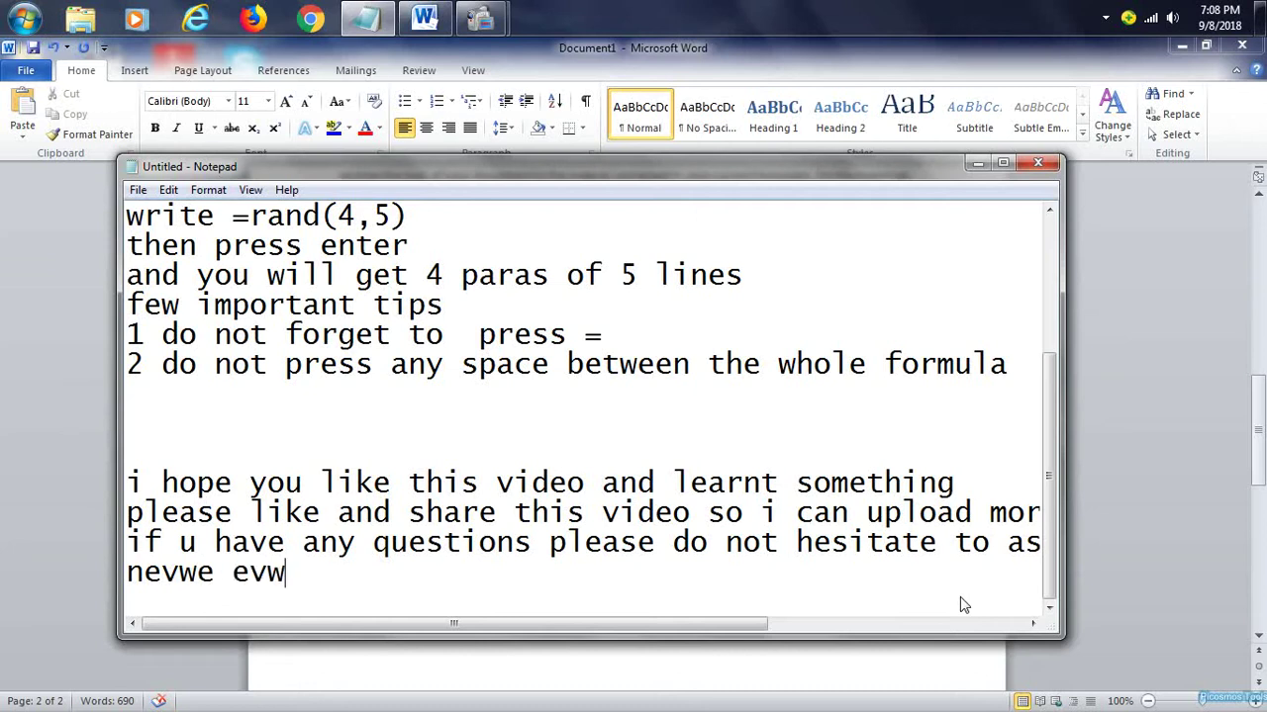
{"action": "key", "text": "BackSpace"}
{"action": "type", "text": "ev"}
{"action": "type", "text": "w"}
{"action": "key", "text": "BackSpace"}
{"action": "type", "text": "r"}
{"action": "key", "text": "BackSpace"}
{"action": "key", "text": "BackSpace"}
{"action": "key", "text": "BackSpace"}
{"action": "key", "text": "BackSpace"}
{"action": "key", "text": "BackSpace"}
{"action": "key", "text": "BackSpace"}
{"action": "key", "text": "BackSpace"}
{"action": "type", "text": "er ever forget "}
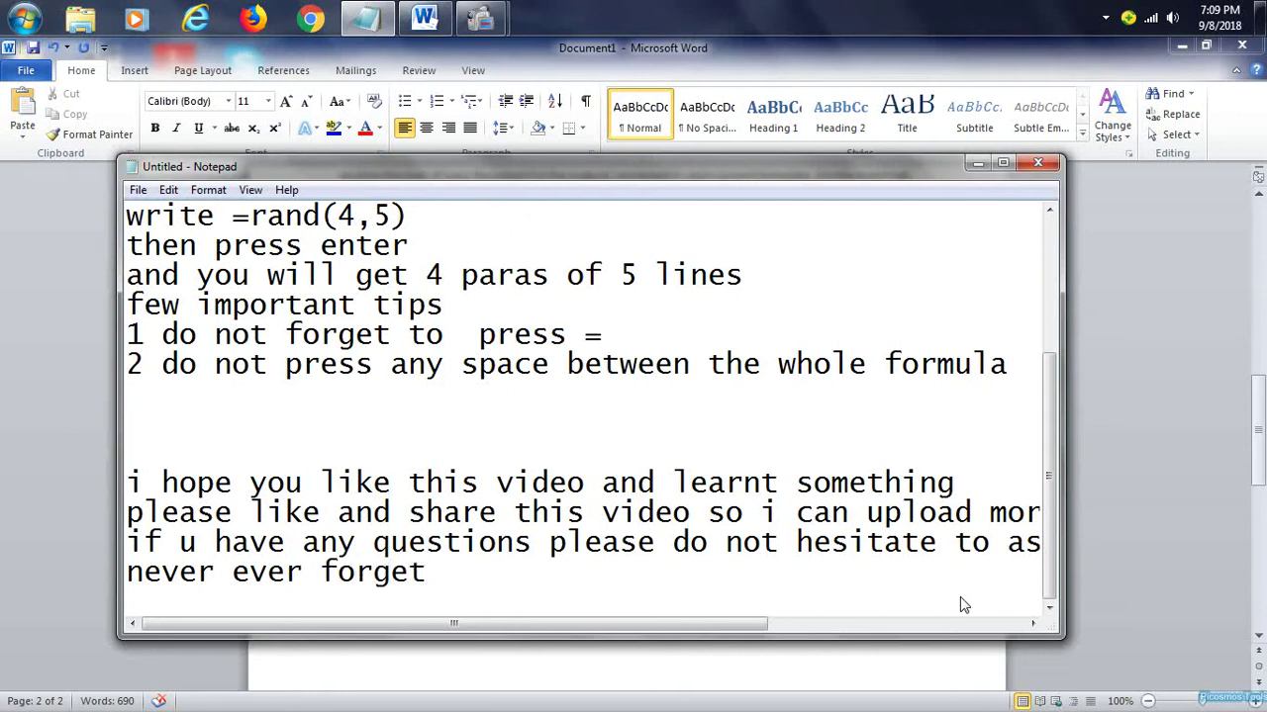
{"action": "type", "text": "to press the bell "}
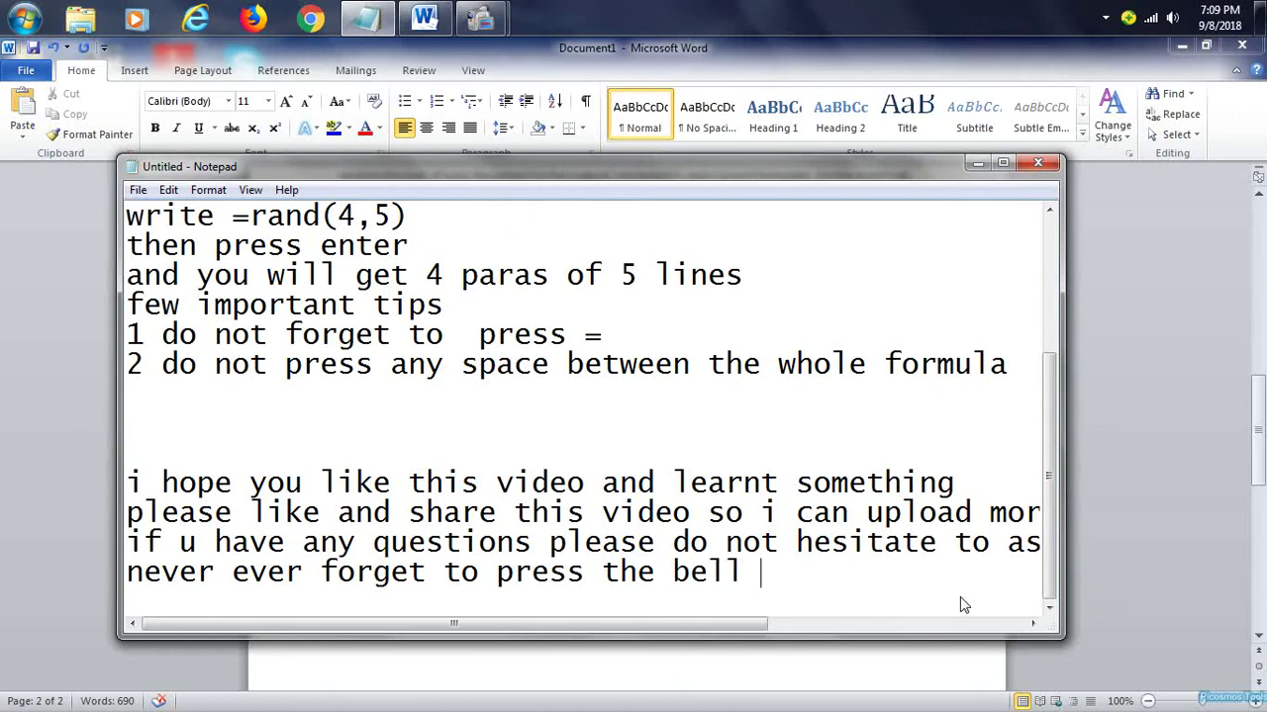
{"action": "type", "text": "icon after subscrin"}
{"action": "key", "text": "BackSpace"}
{"action": "type", "text": "bing"}
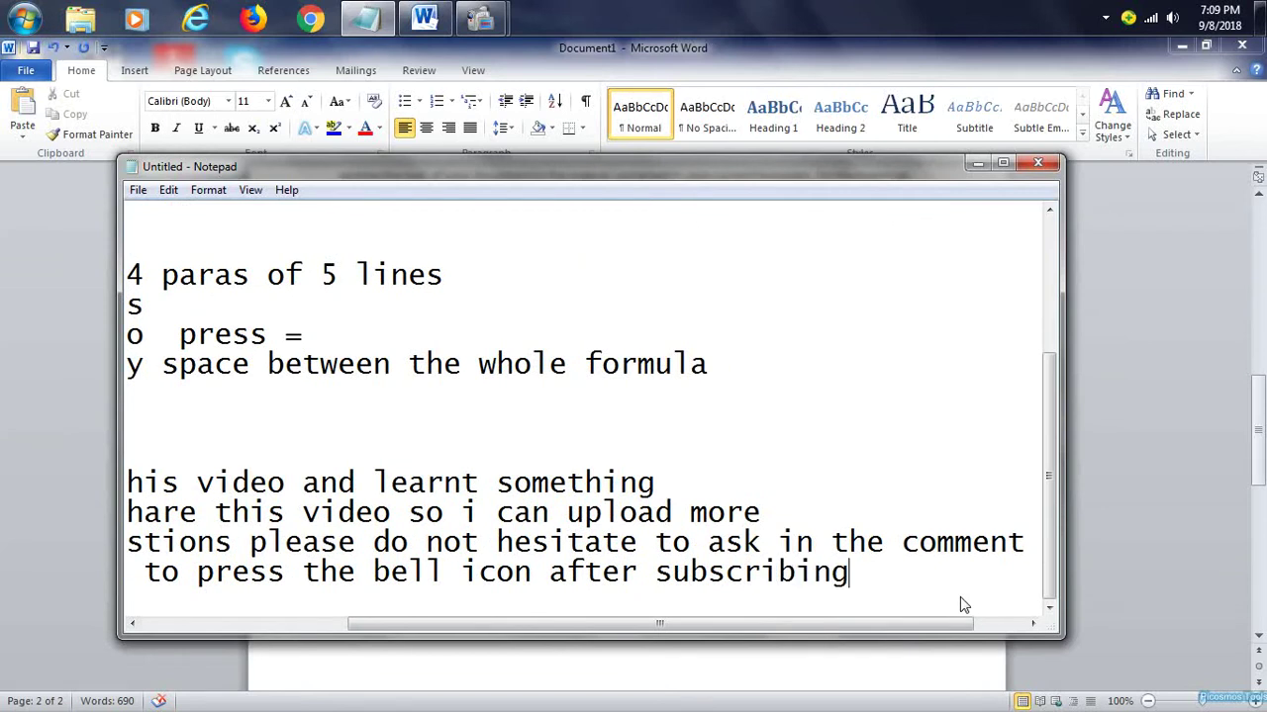
{"action": "key", "text": "Return"}
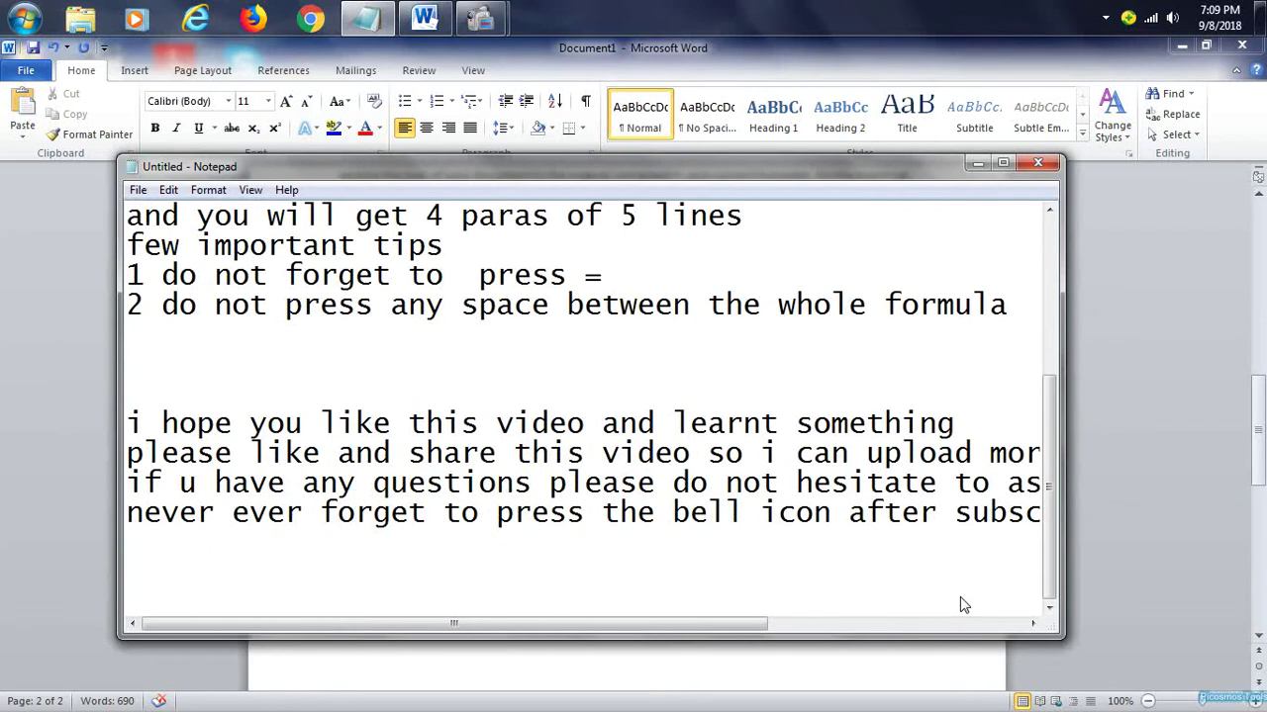
{"action": "type", "text": "tke care o"}
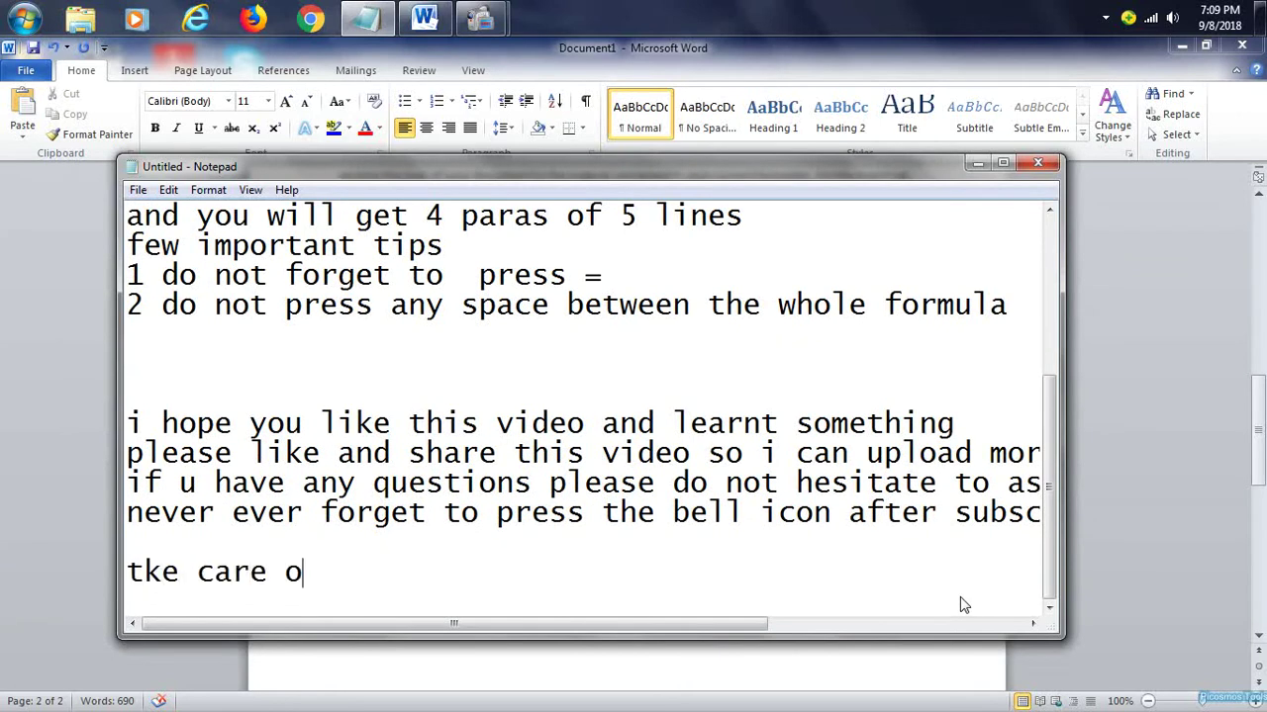
{"action": "type", "text": "f"}
Replace the misspelled line with 'take care of yourself and of others' after a blank line
{"action": "key", "text": "BackSpace"}
{"action": "key", "text": "BackSpace"}
{"action": "key", "text": "BackSpace"}
{"action": "key", "text": "BackSpace"}
{"action": "key", "text": "BackSpace"}
{"action": "key", "text": "BackSpace"}
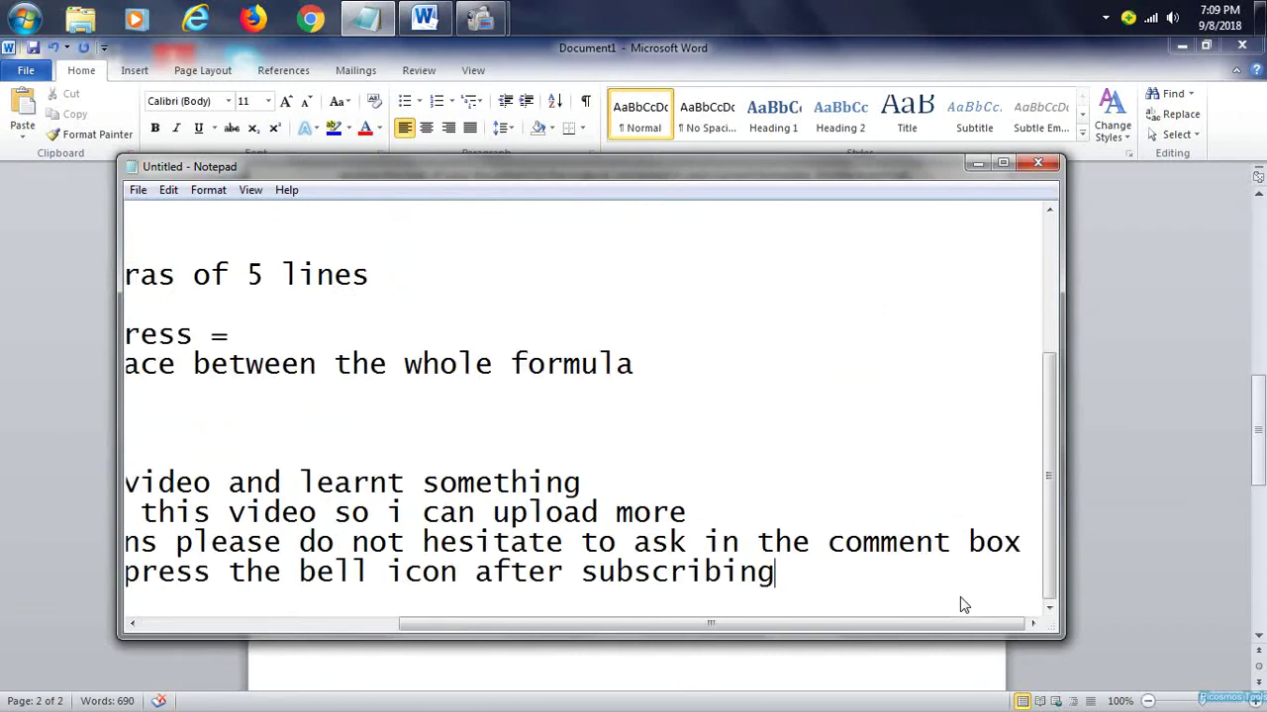
{"action": "key", "text": "Return"}
{"action": "key", "text": "Return"}
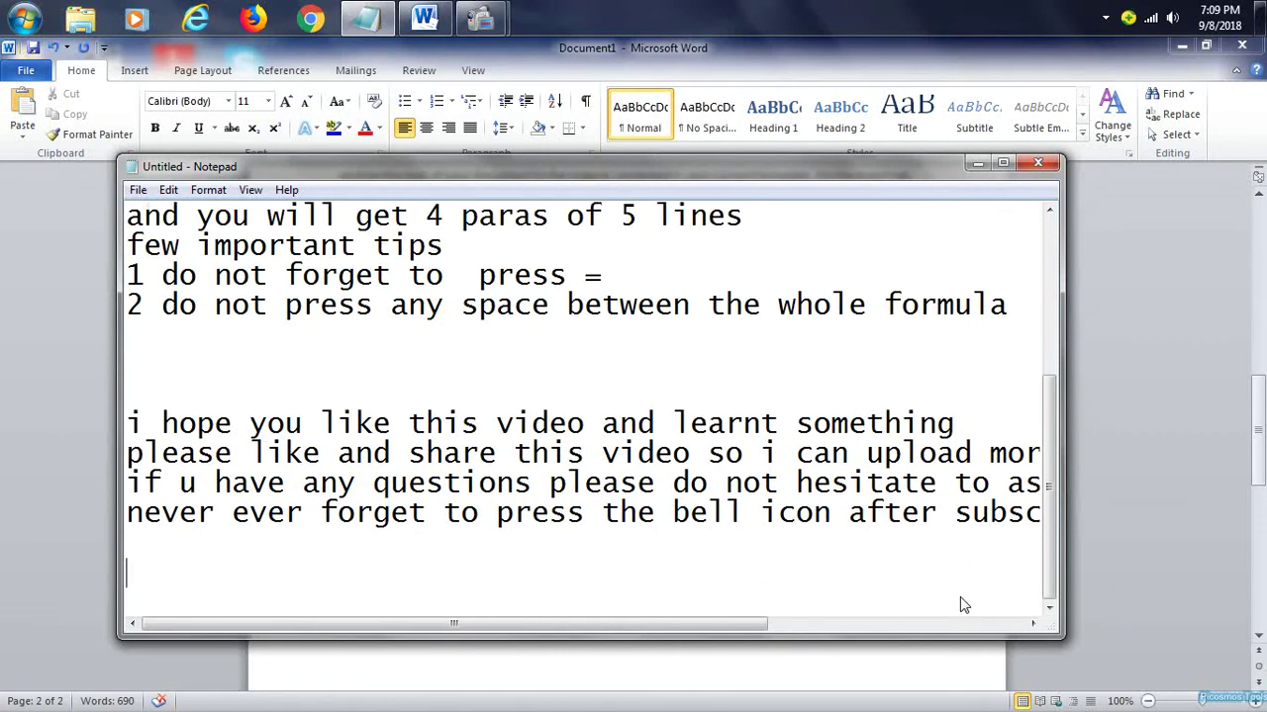
{"action": "key", "text": "Return"}
{"action": "type", "text": "take care of yoursel"}
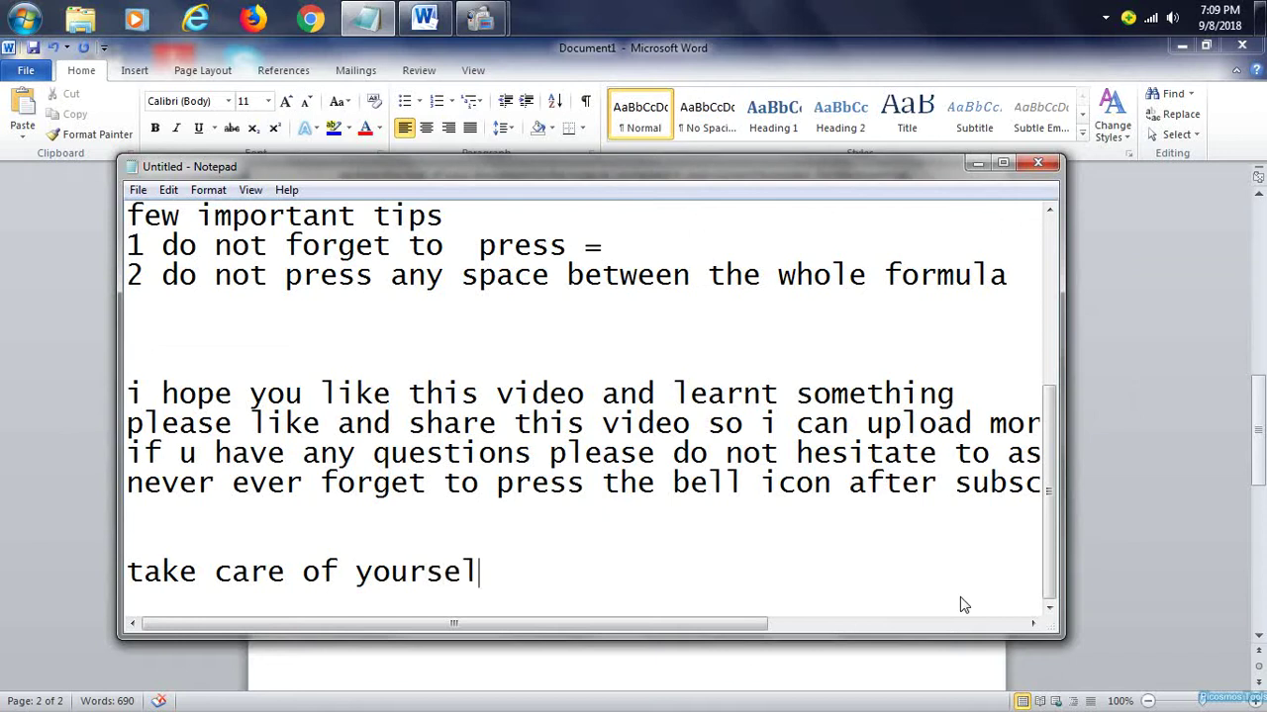
{"action": "type", "text": "f "}
{"action": "type", "text": "and o"}
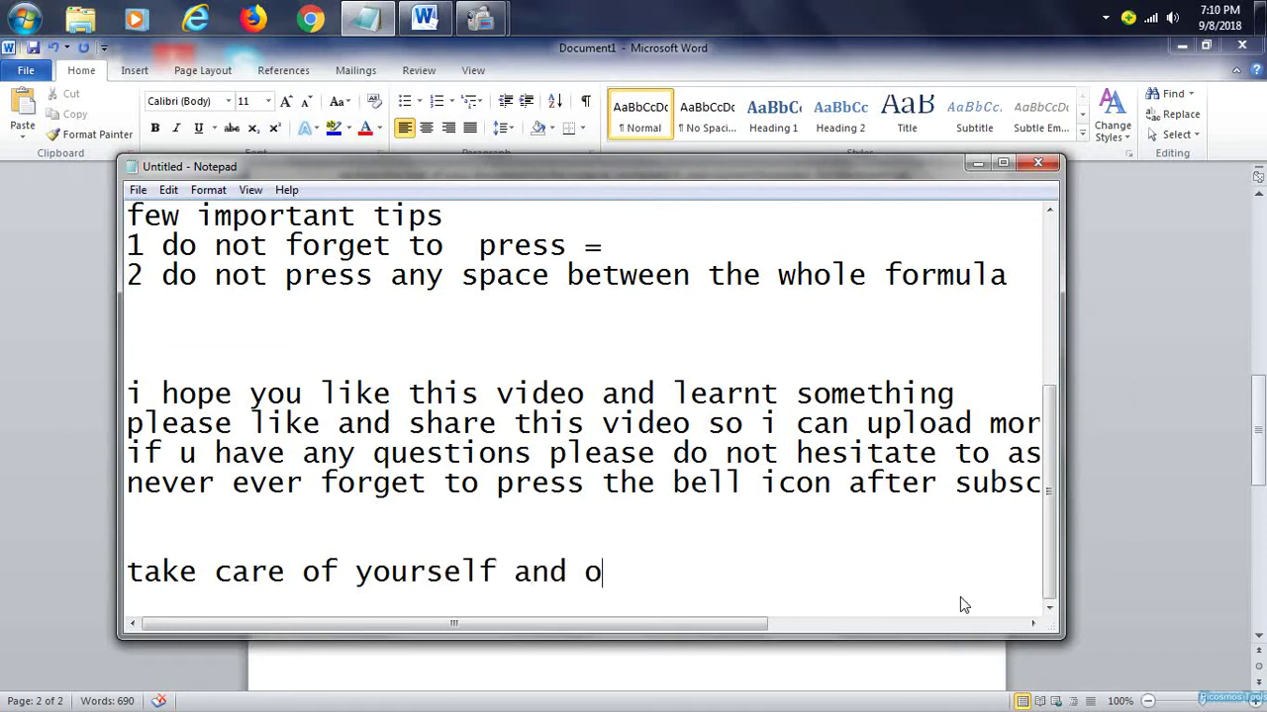
{"action": "type", "text": "f others"}
Add the farewell lines 'allah hafiz' and 'maasalama'
{"action": "key", "text": "Return"}
{"action": "type", "text": "allah "}
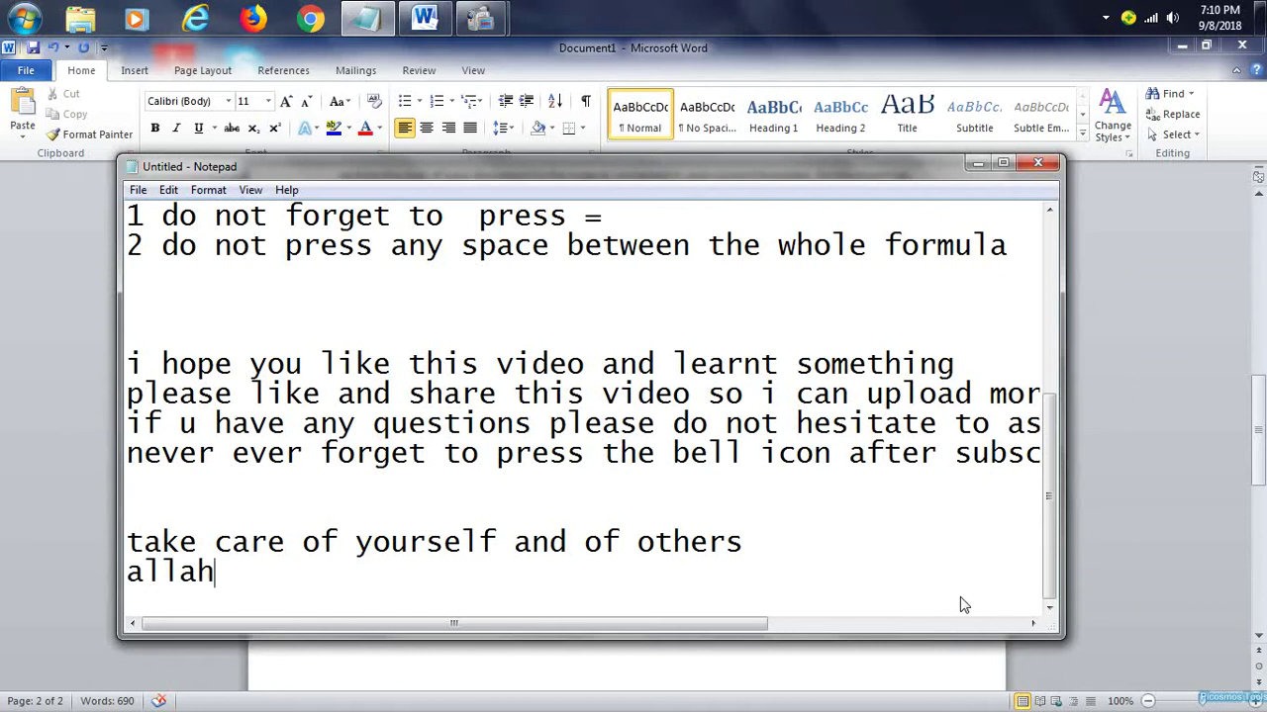
{"action": "type", "text": "hafi"}
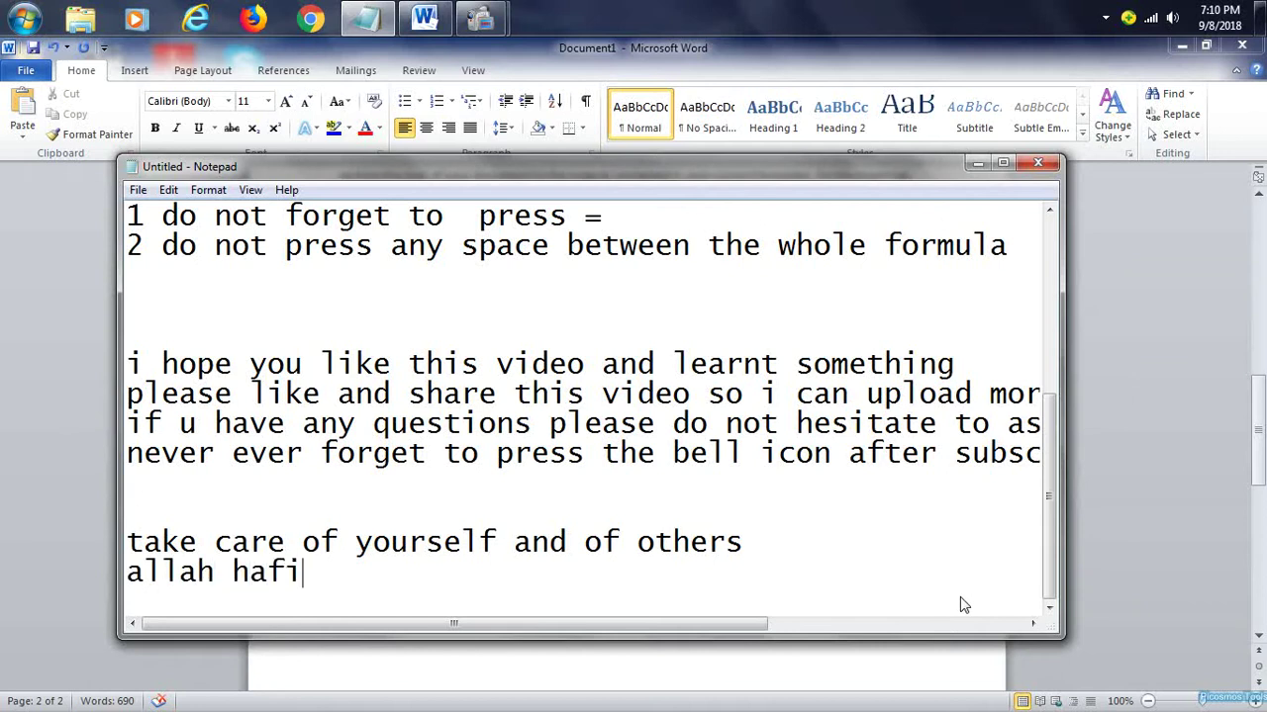
{"action": "type", "text": "z"}
{"action": "key", "text": "Return"}
{"action": "type", "text": "mm"}
{"action": "key", "text": "BackSpace"}
{"action": "type", "text": "aasalams"}
{"action": "key", "text": "BackSpace"}
{"action": "type", "text": "a"}
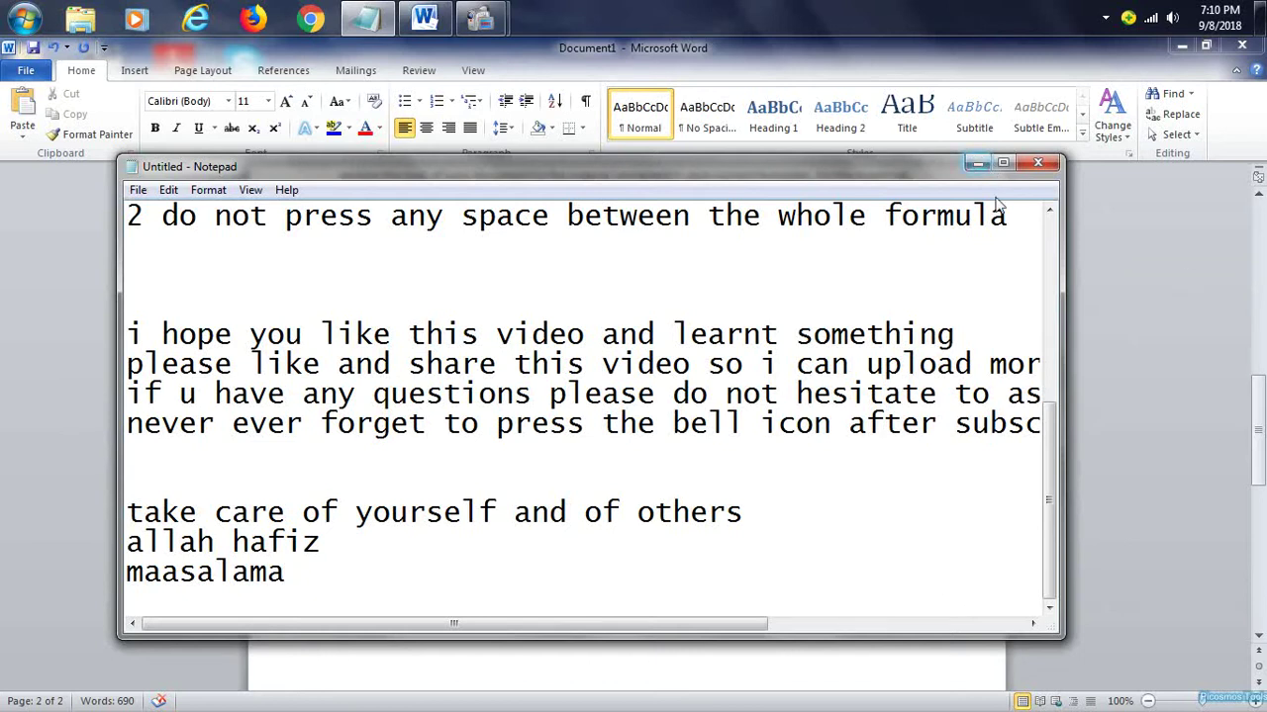